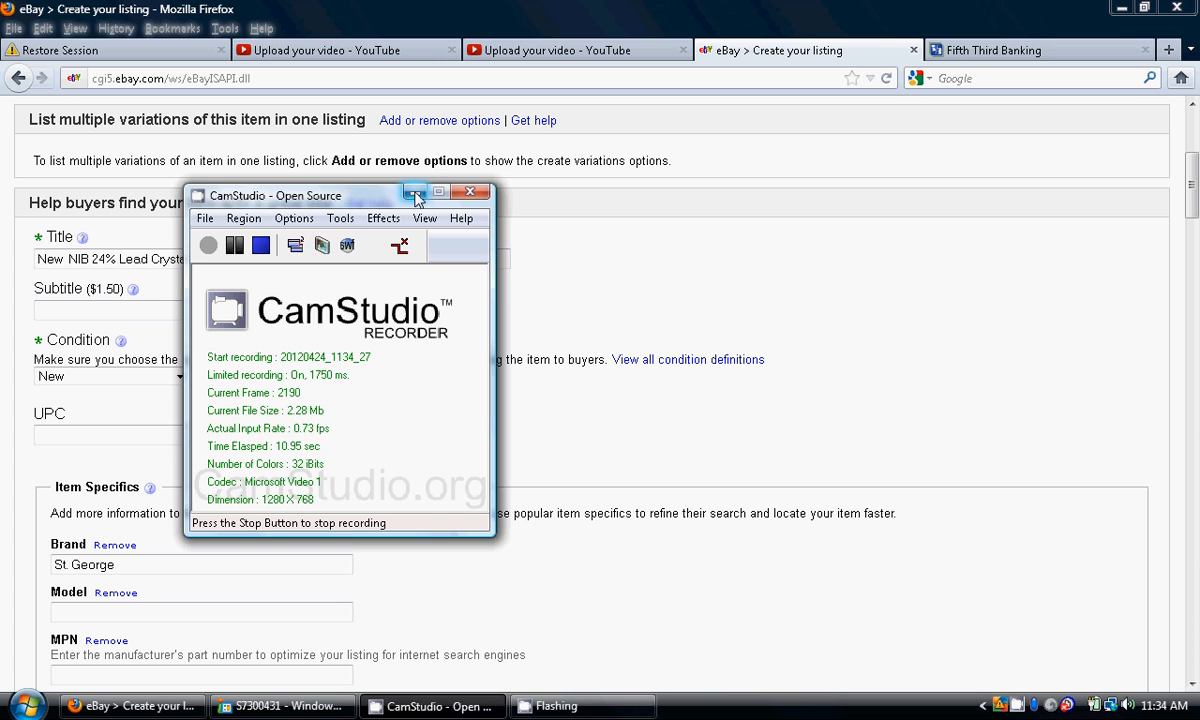
# Minimize the screen recorder window and append the word "Glass" to the end of the listing title
pyautogui.click(415, 193)
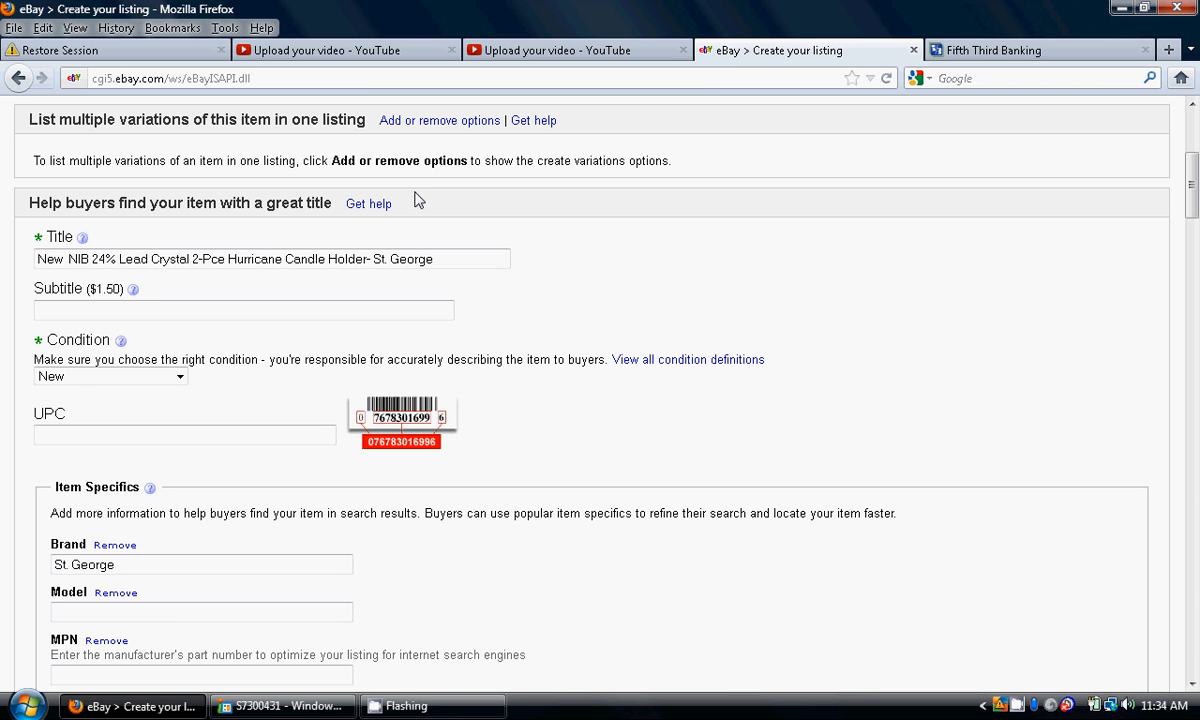
pyautogui.click(452, 260)
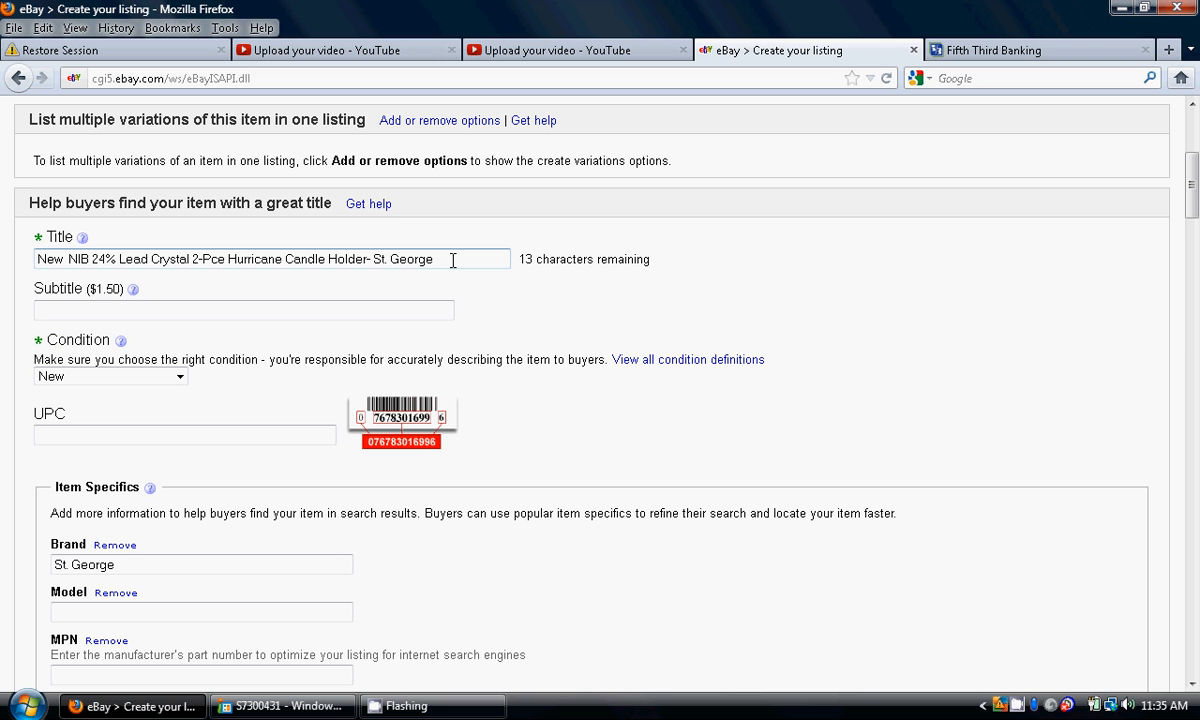
pyautogui.write('Glass')
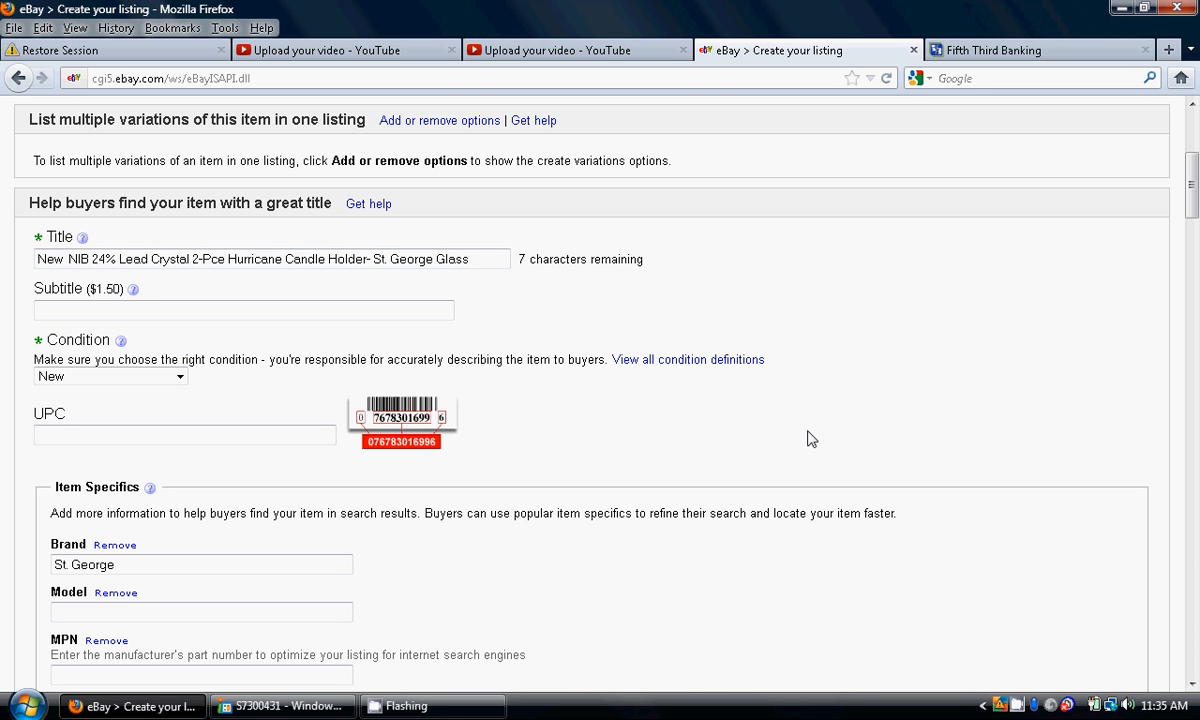
# Choose New as the item's condition and leave the UPC field blank
pyautogui.click(1193, 685)
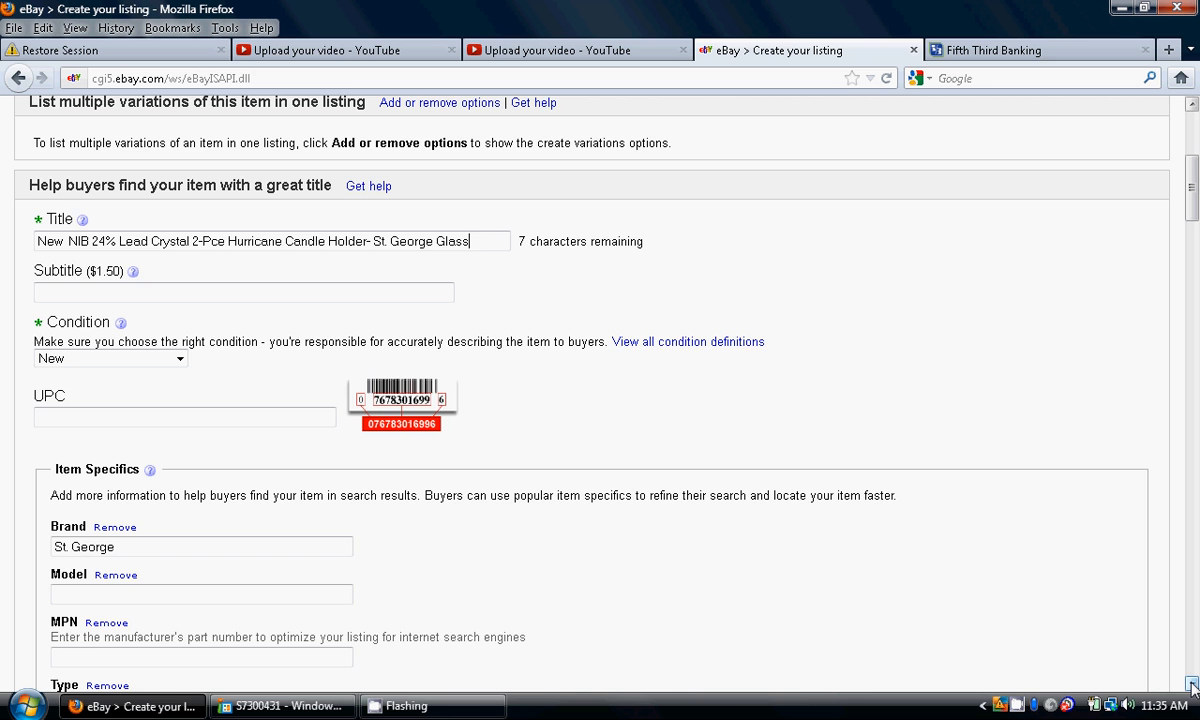
pyautogui.click(1193, 685)
pyautogui.click(1193, 685)
pyautogui.click(1193, 685)
pyautogui.click(1193, 685)
pyautogui.click(1193, 685)
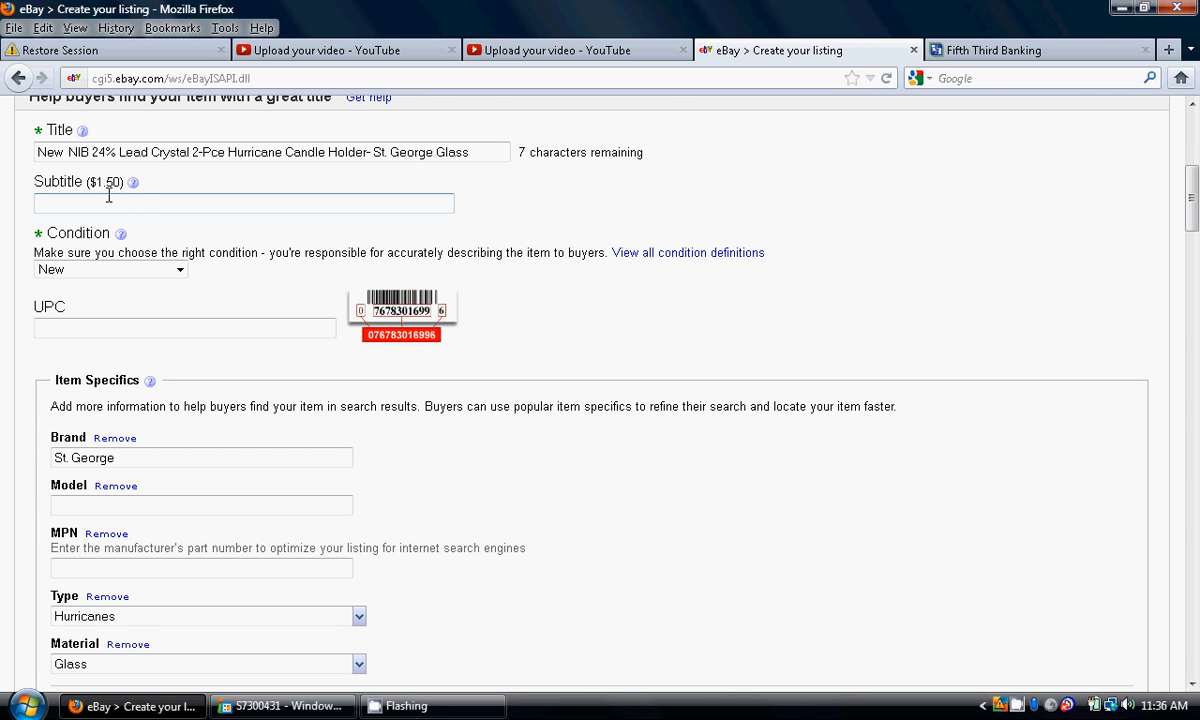
pyautogui.click(178, 270)
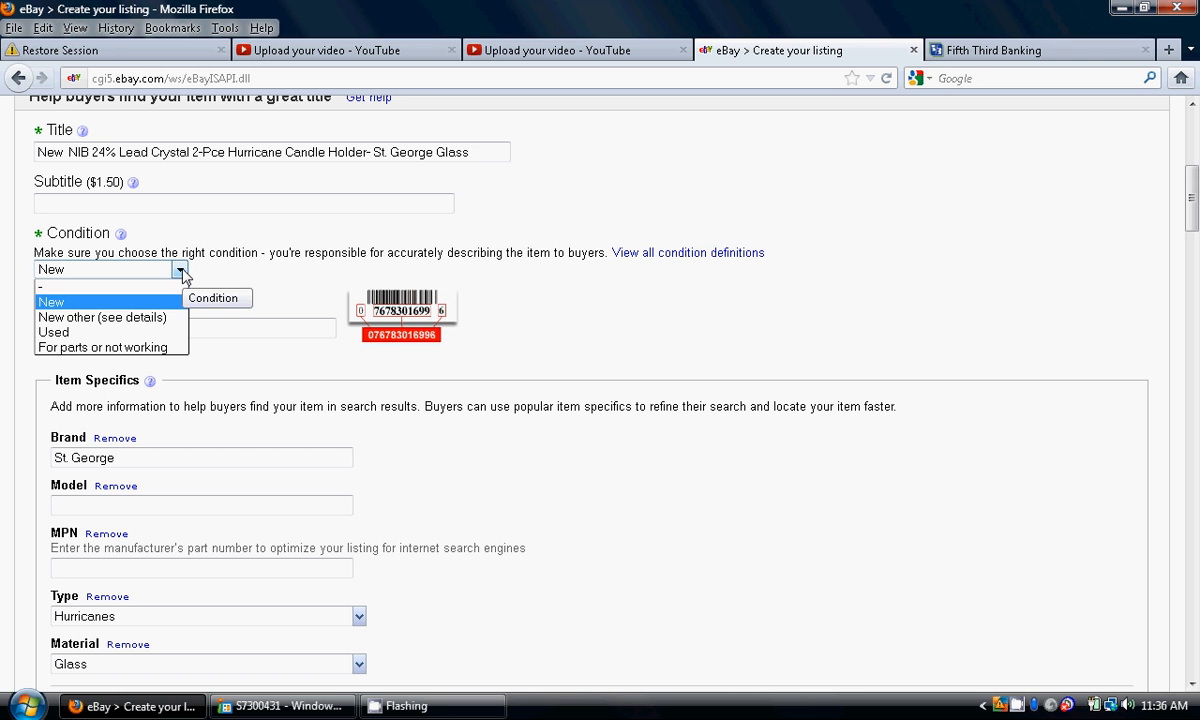
pyautogui.click(163, 301)
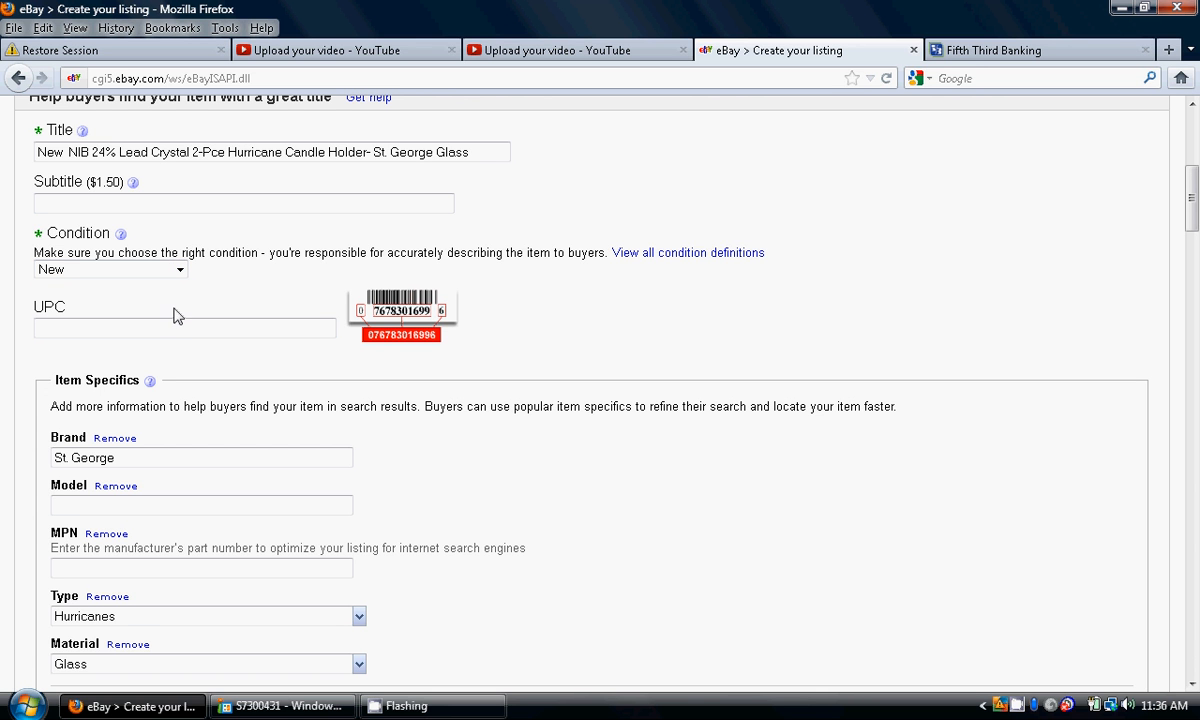
pyautogui.click(203, 326)
# Remove the empty Model and MPN fields from the item specifics and review the available Type options
pyautogui.click(1193, 684)
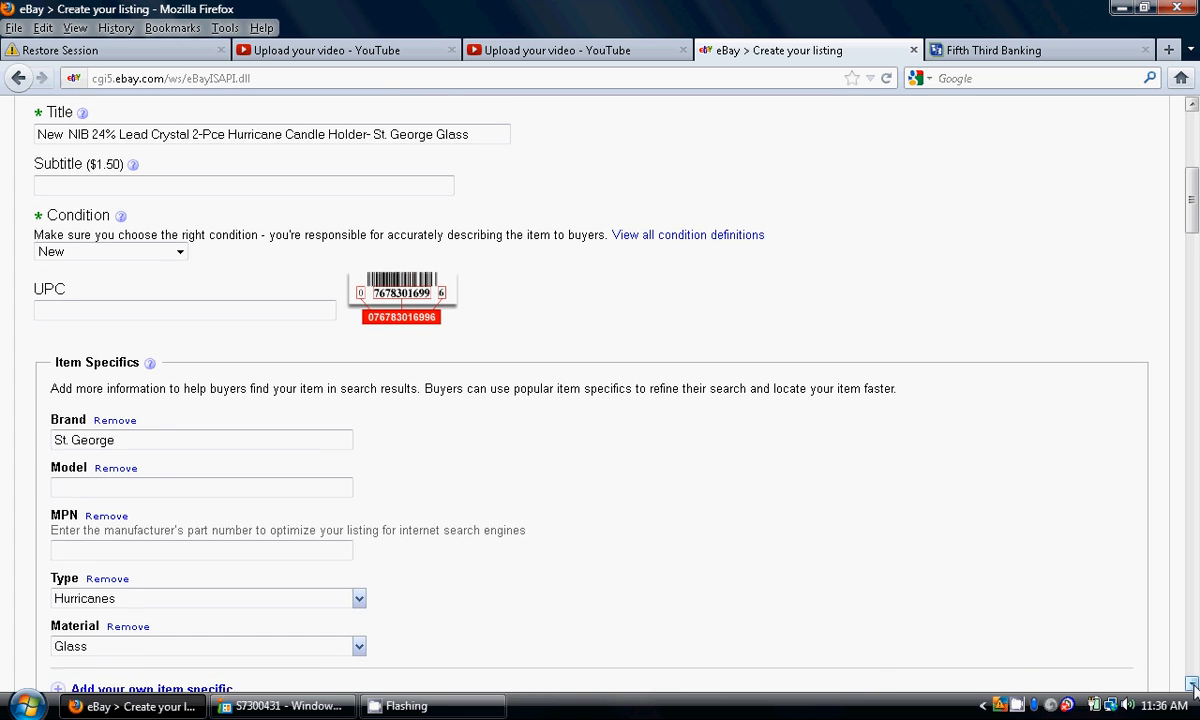
pyautogui.click(1193, 686)
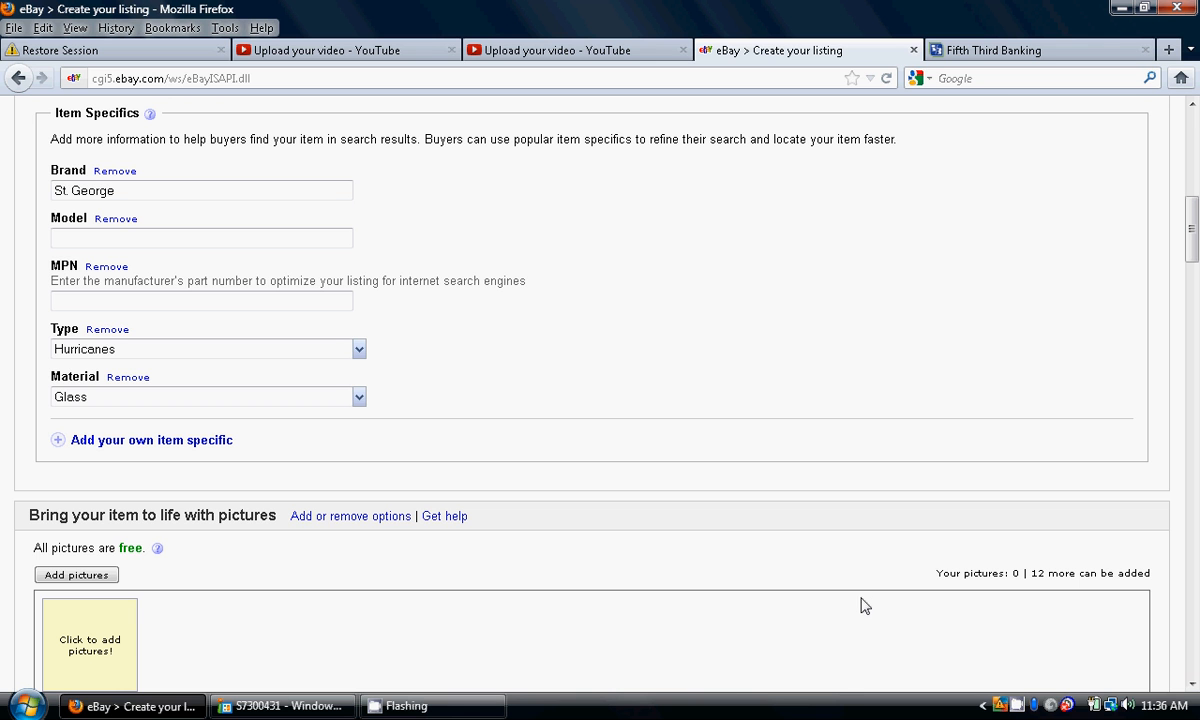
pyautogui.click(117, 219)
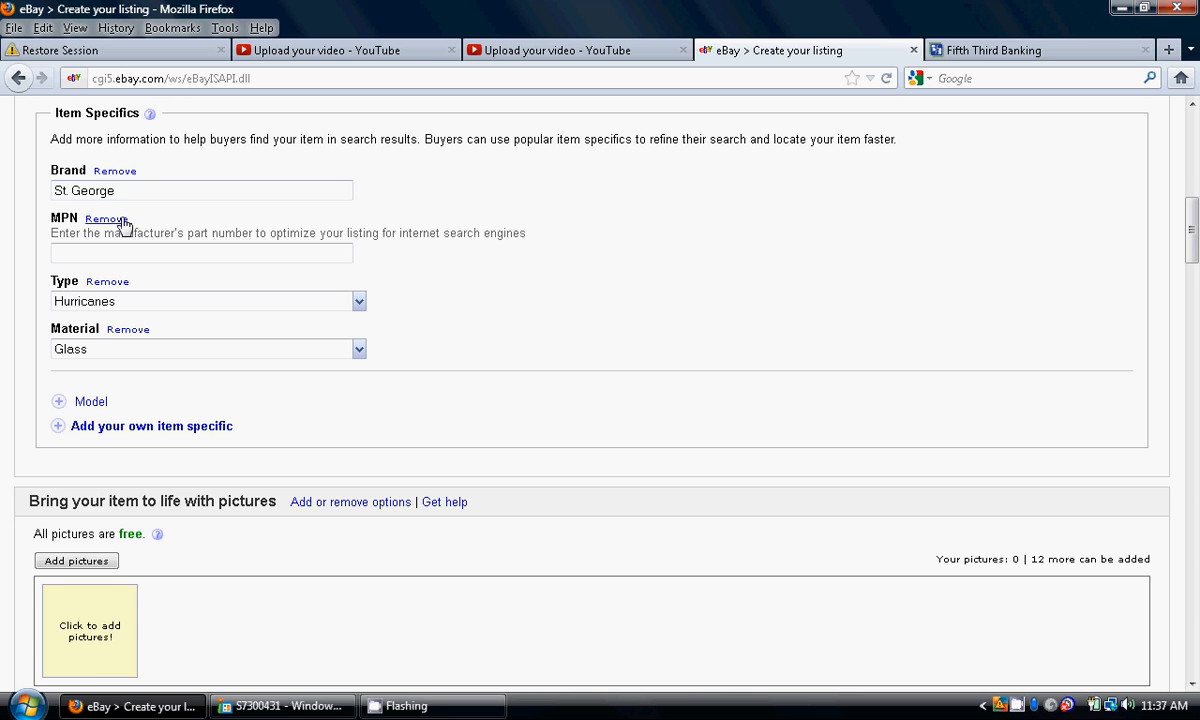
pyautogui.click(118, 221)
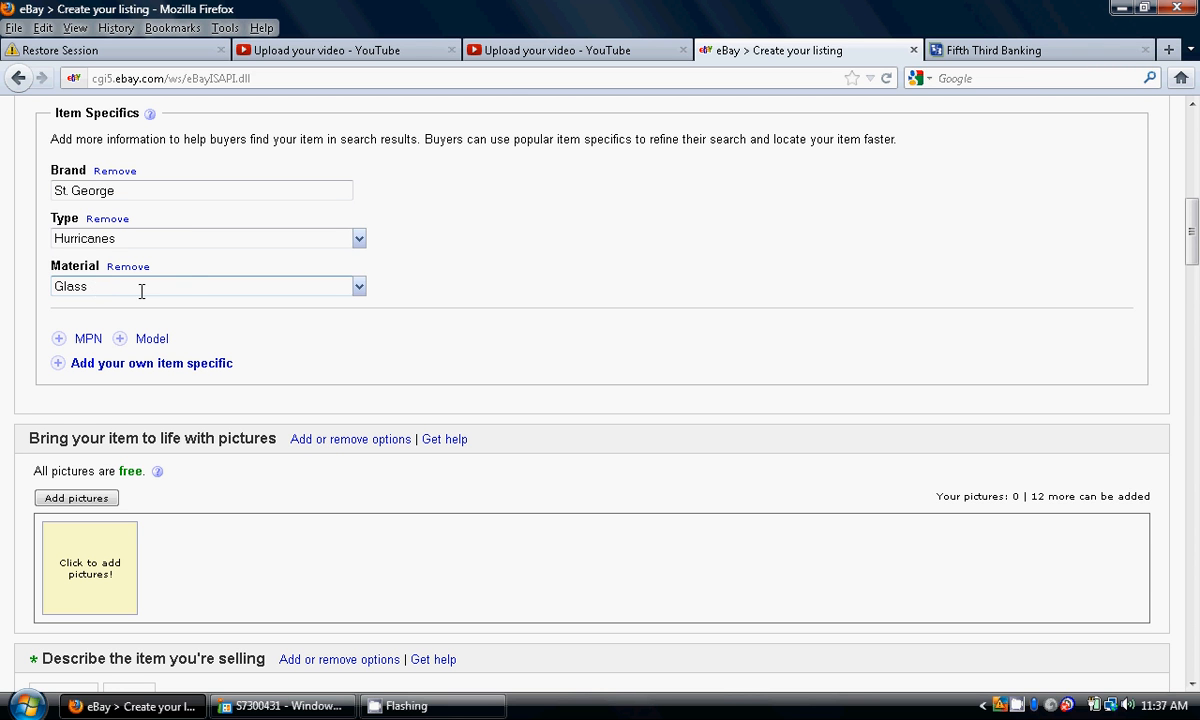
pyautogui.click(359, 243)
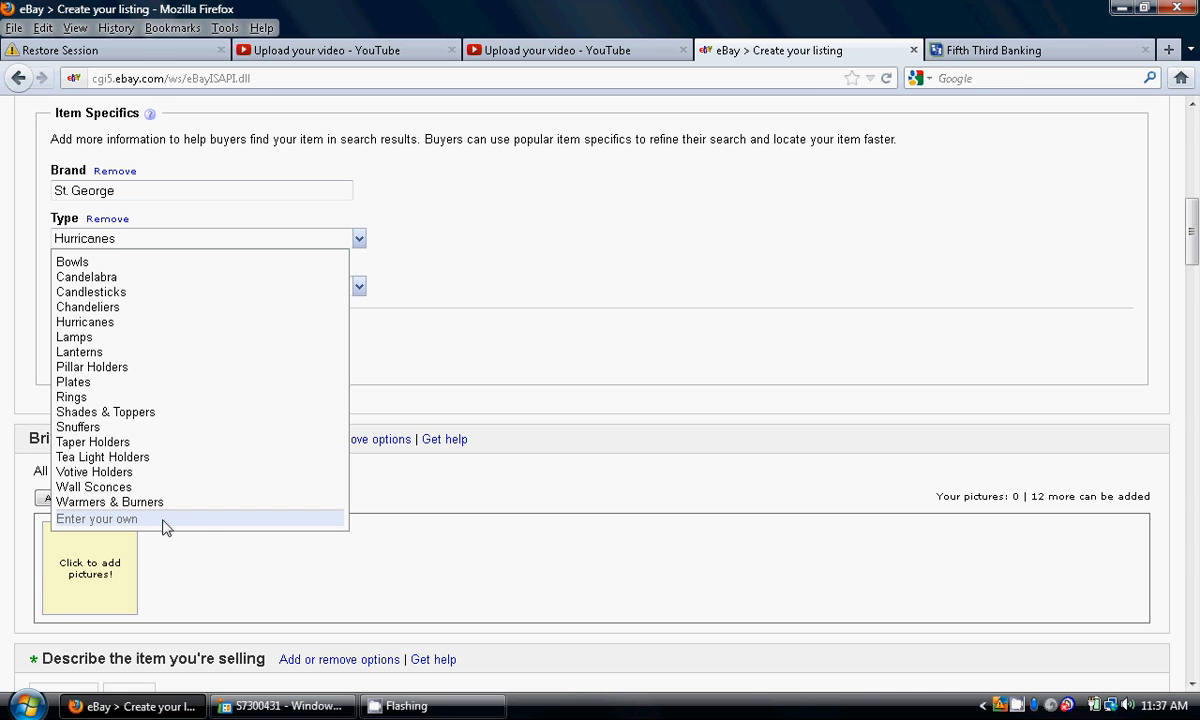
pyautogui.click(584, 373)
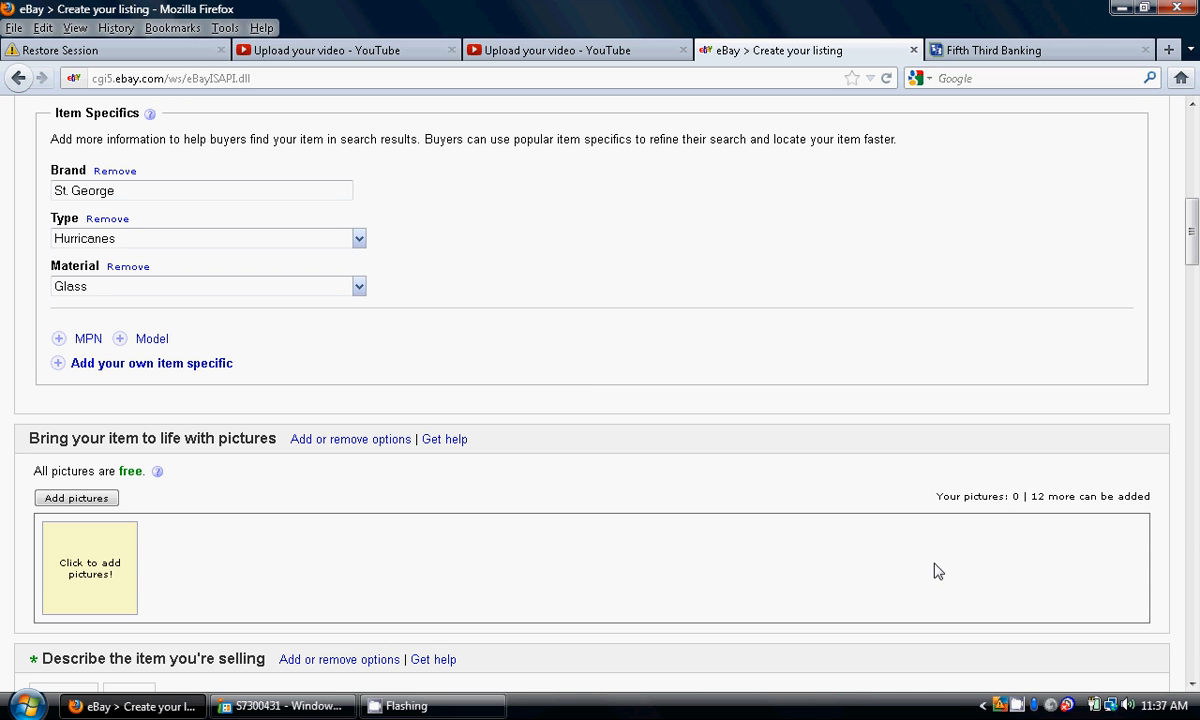
# Open the listing's picture uploader in Standard mode
pyautogui.click(1193, 687)
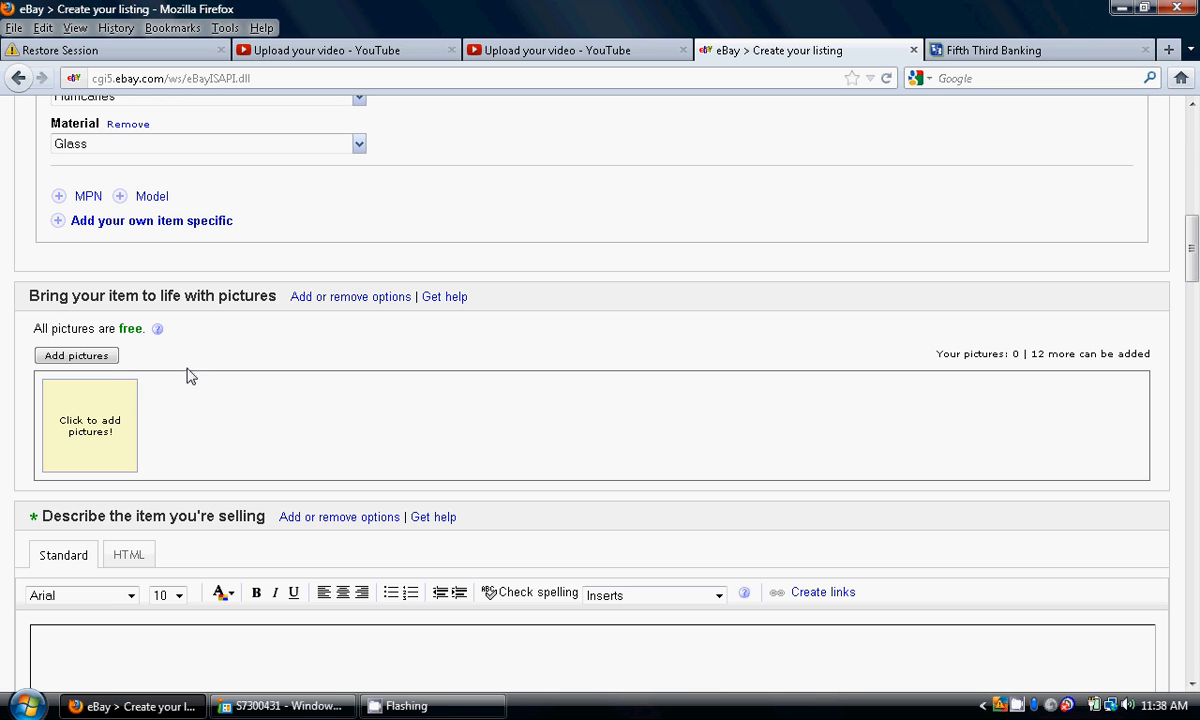
pyautogui.click(95, 361)
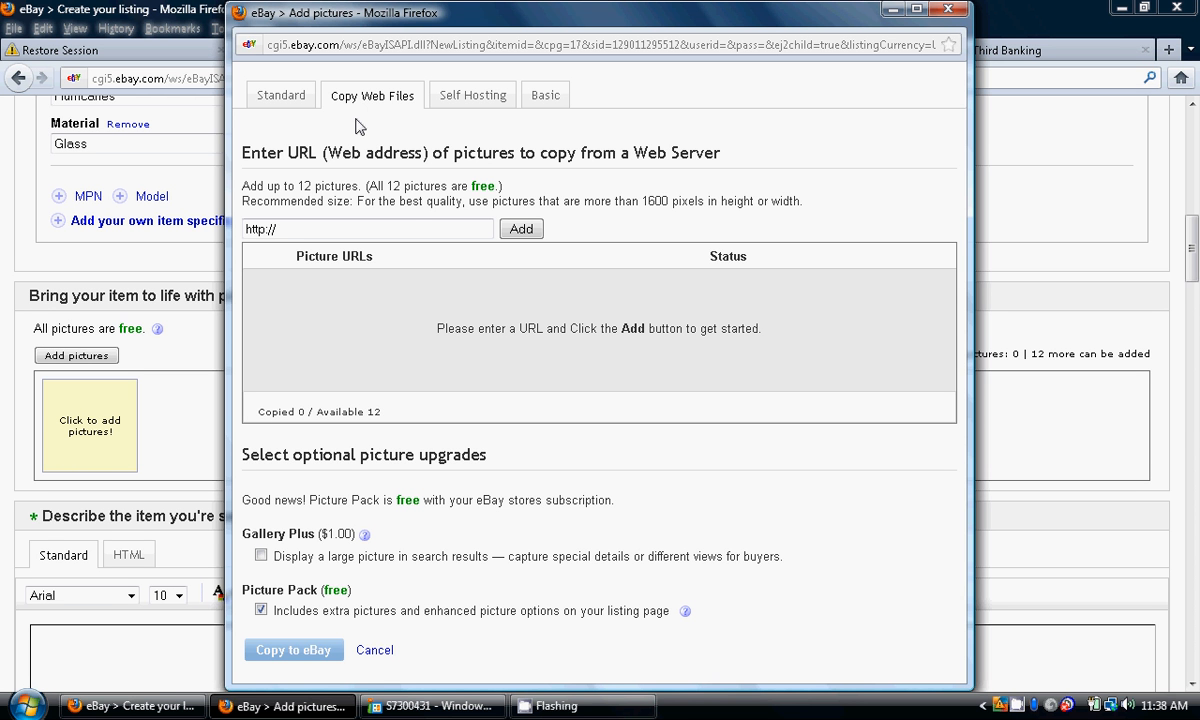
pyautogui.click(284, 98)
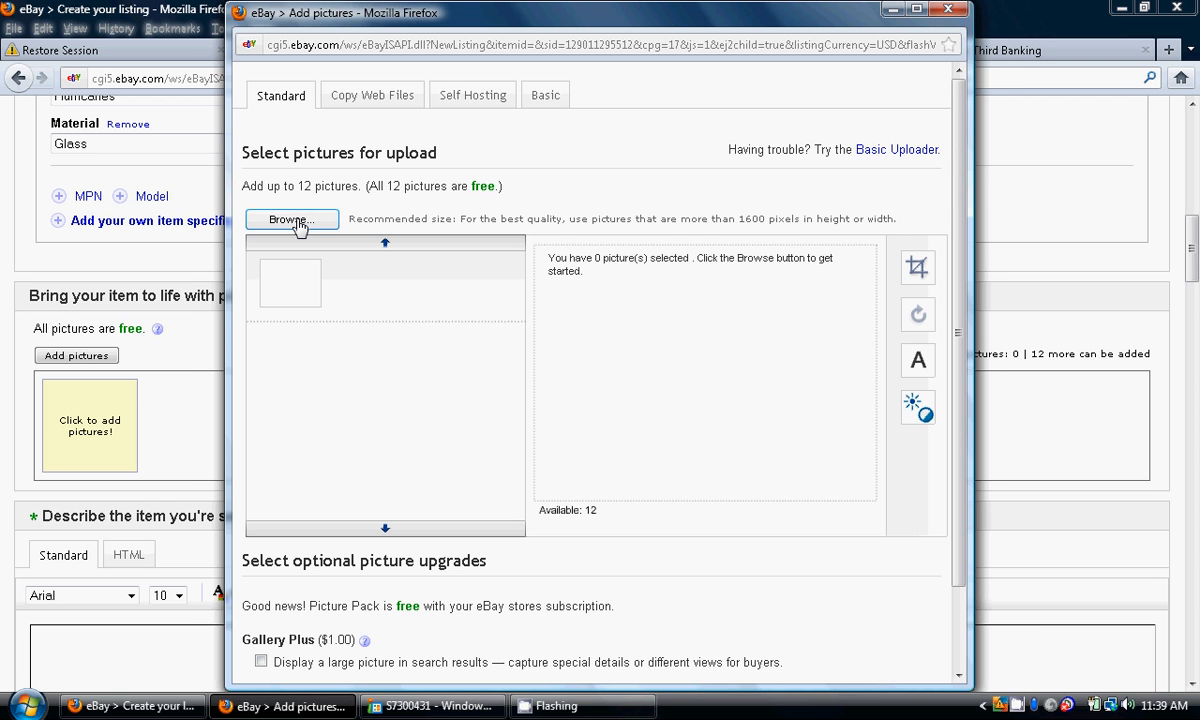
# Add pictures S7300431.JPG and S7300432.JPG from the DCIM\161SSCAM folder on the Secure Digital Storage Device (H:)
pyautogui.click(294, 220)
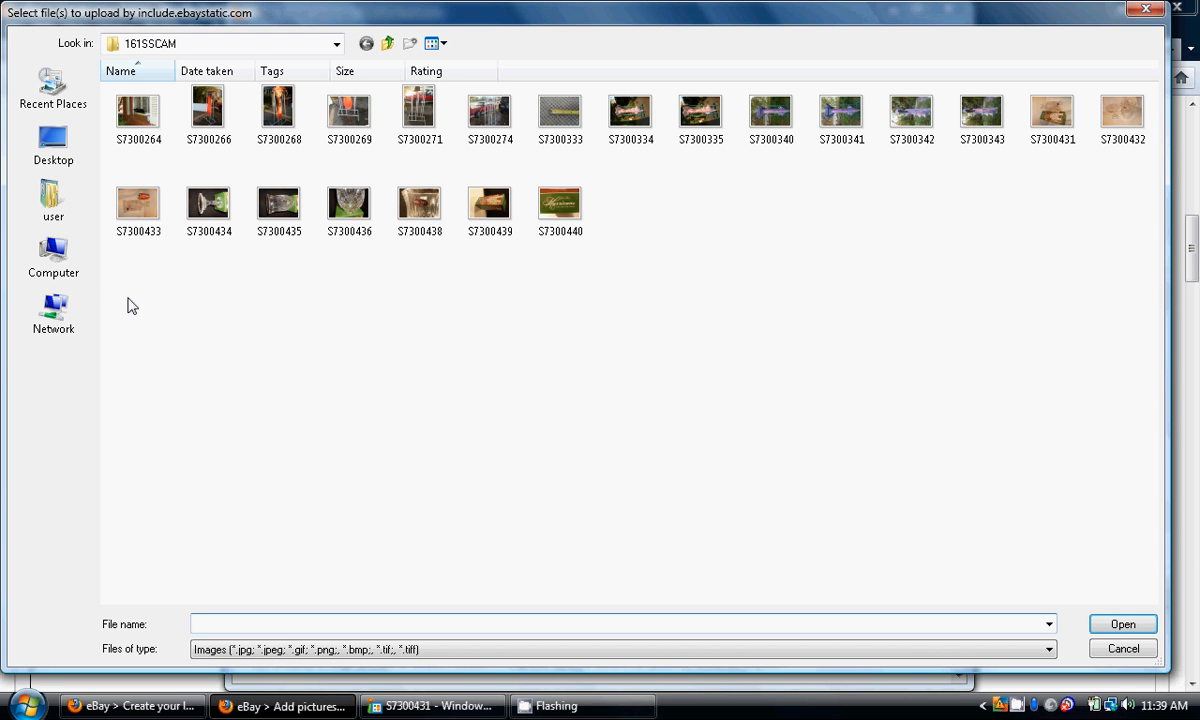
pyautogui.click(58, 262)
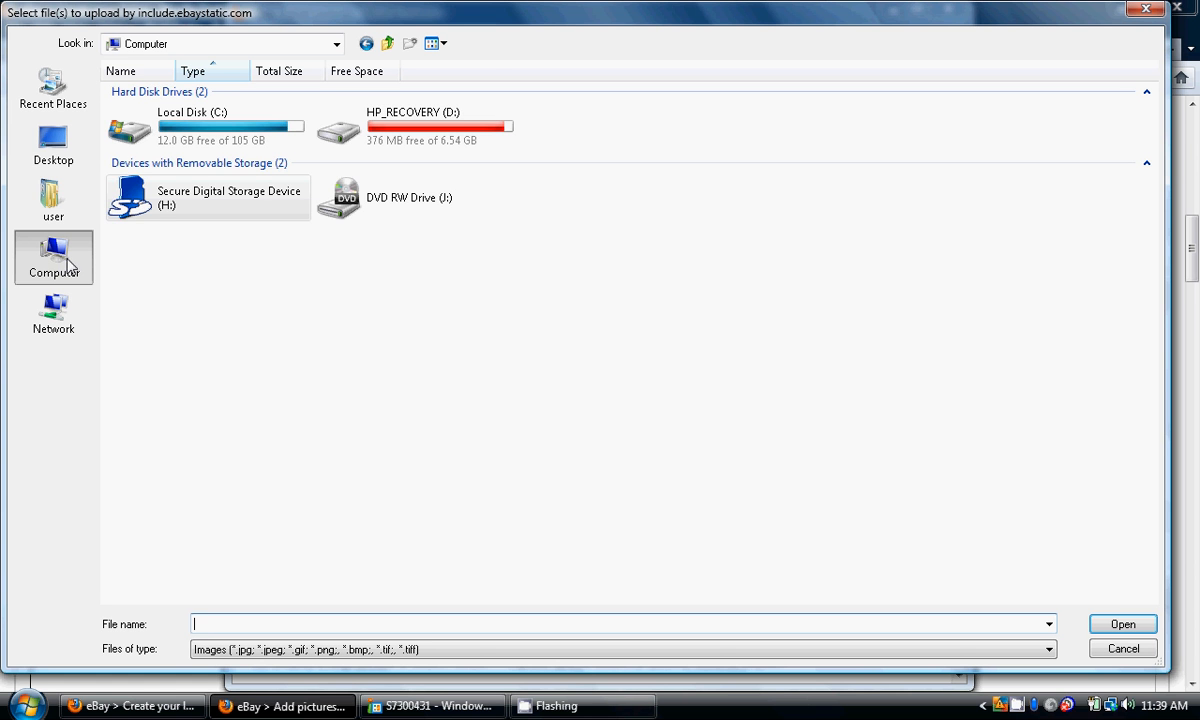
pyautogui.doubleClick(170, 204)
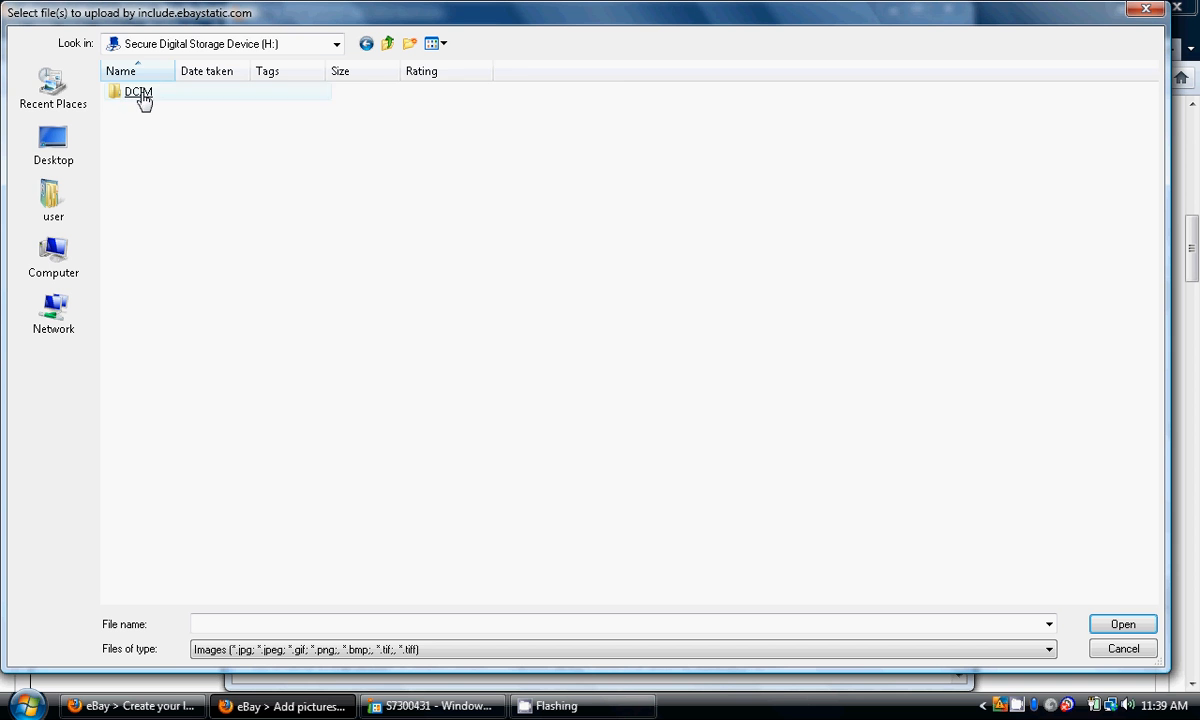
pyautogui.doubleClick(138, 93)
pyautogui.click(604, 97)
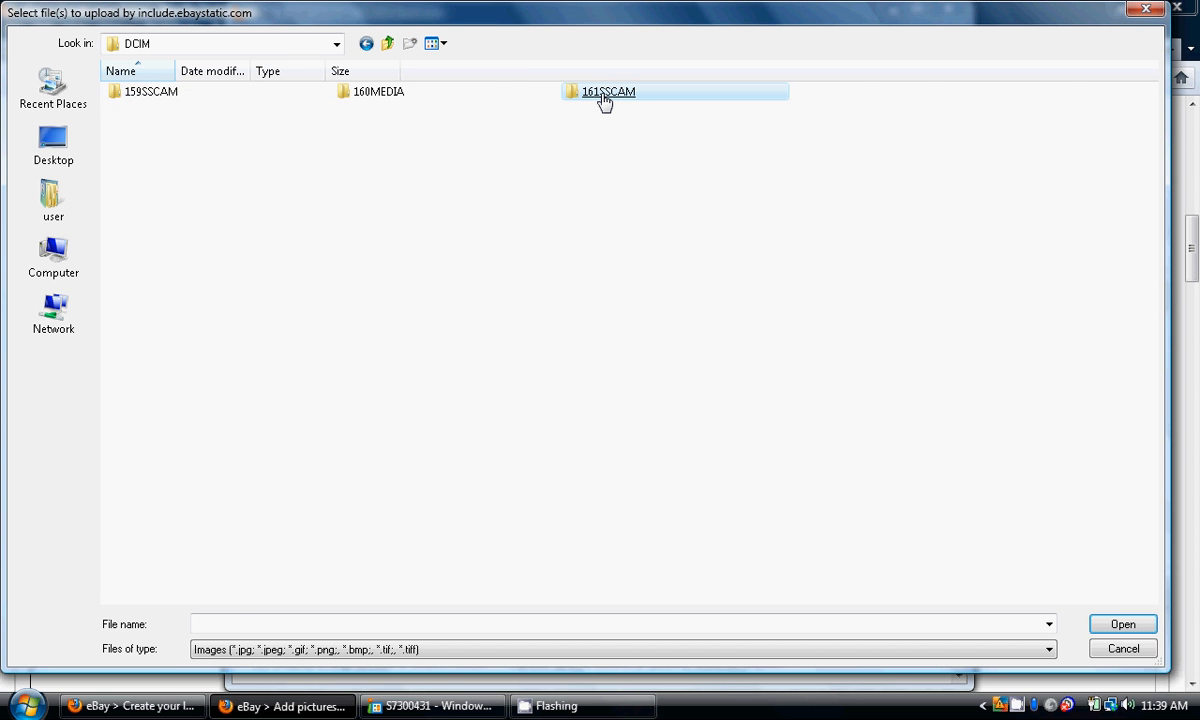
pyautogui.doubleClick(604, 97)
pyautogui.click(604, 102)
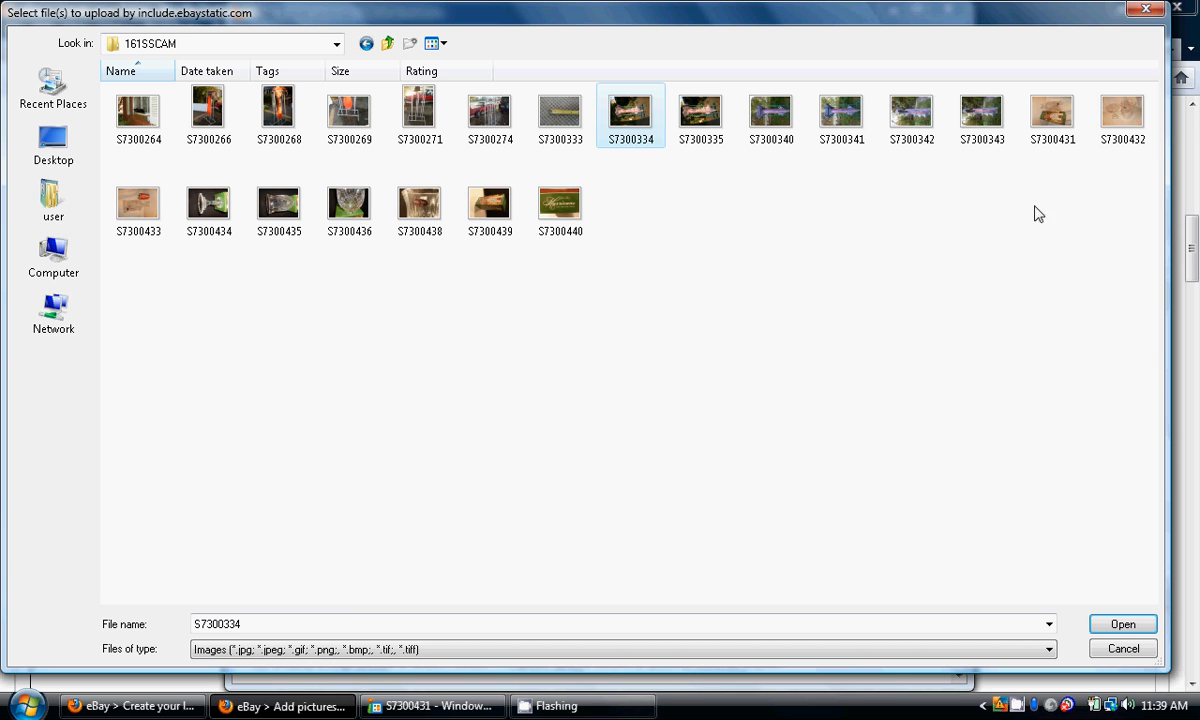
pyautogui.moveTo(1153, 158); pyautogui.dragTo(1012, 94)
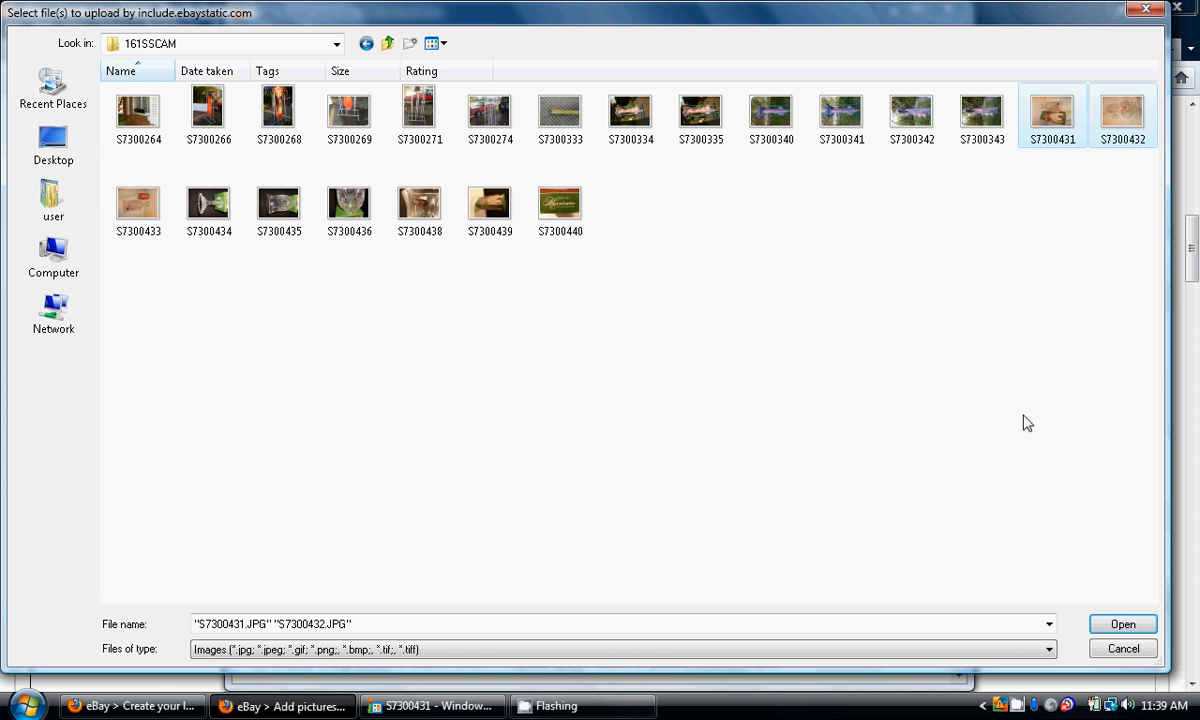
pyautogui.click(1121, 624)
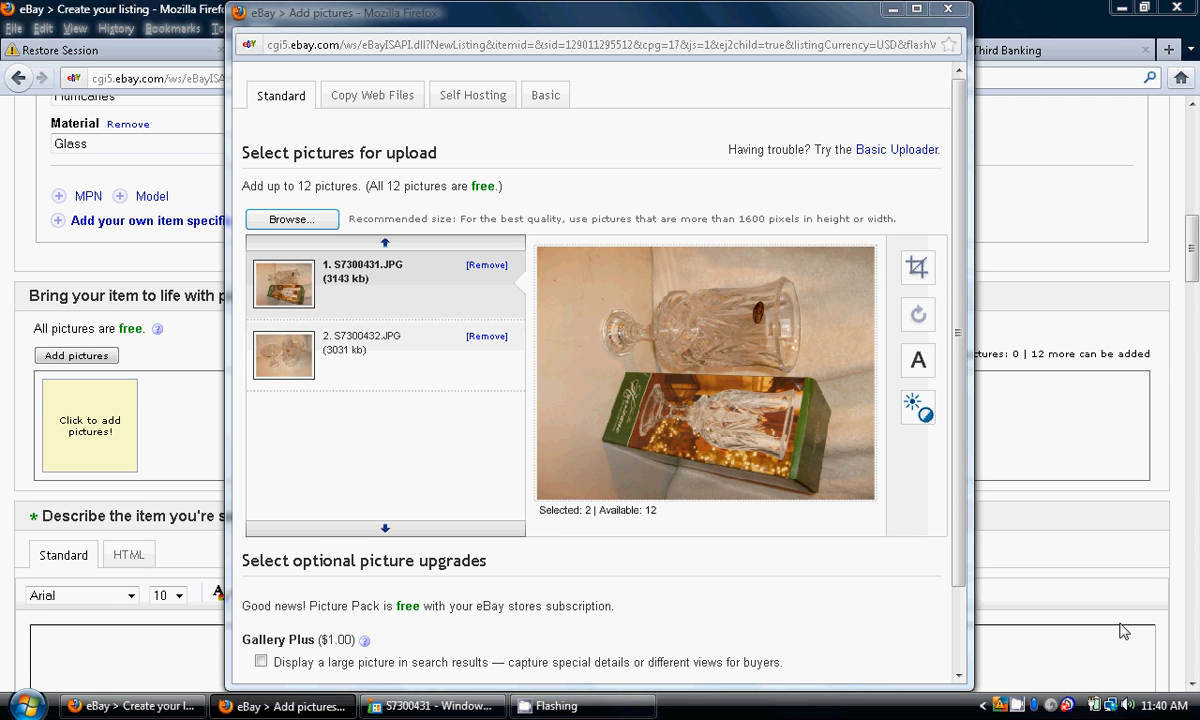
# Add the seven pictures S7300433 to S7300436 and S7300438 to S7300440 from the 161SSCAM folder to the upload list
pyautogui.click(291, 220)
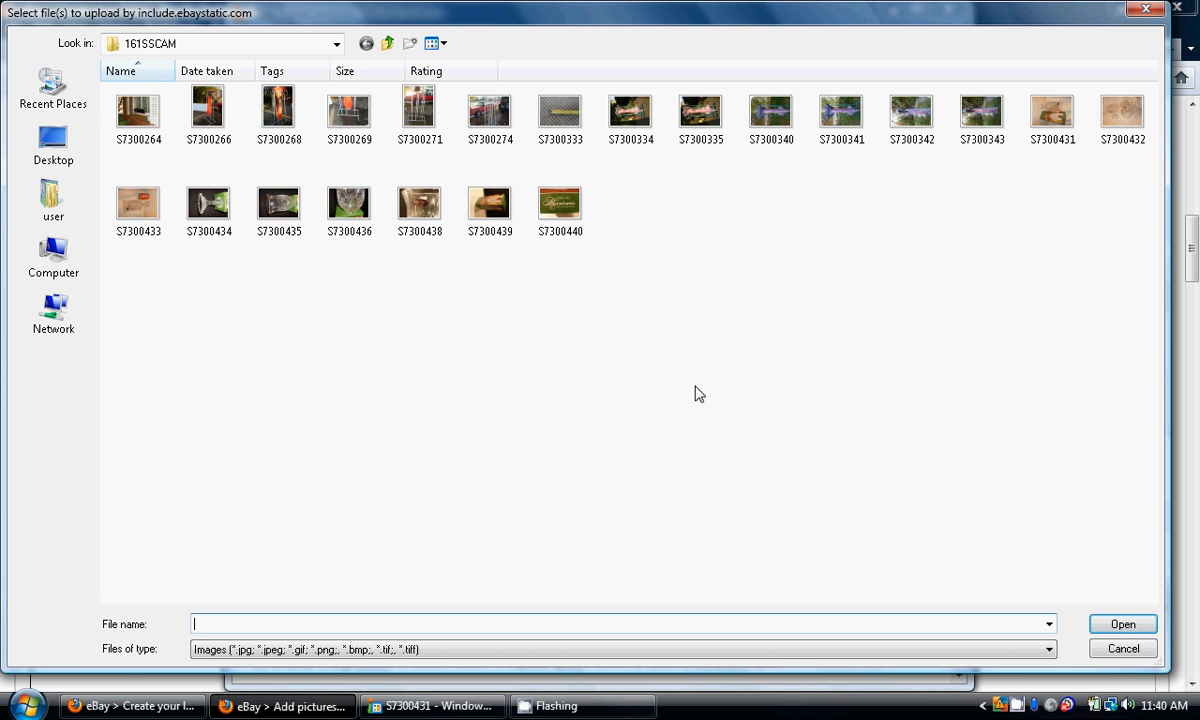
pyautogui.moveTo(616, 166); pyautogui.dragTo(97, 278)
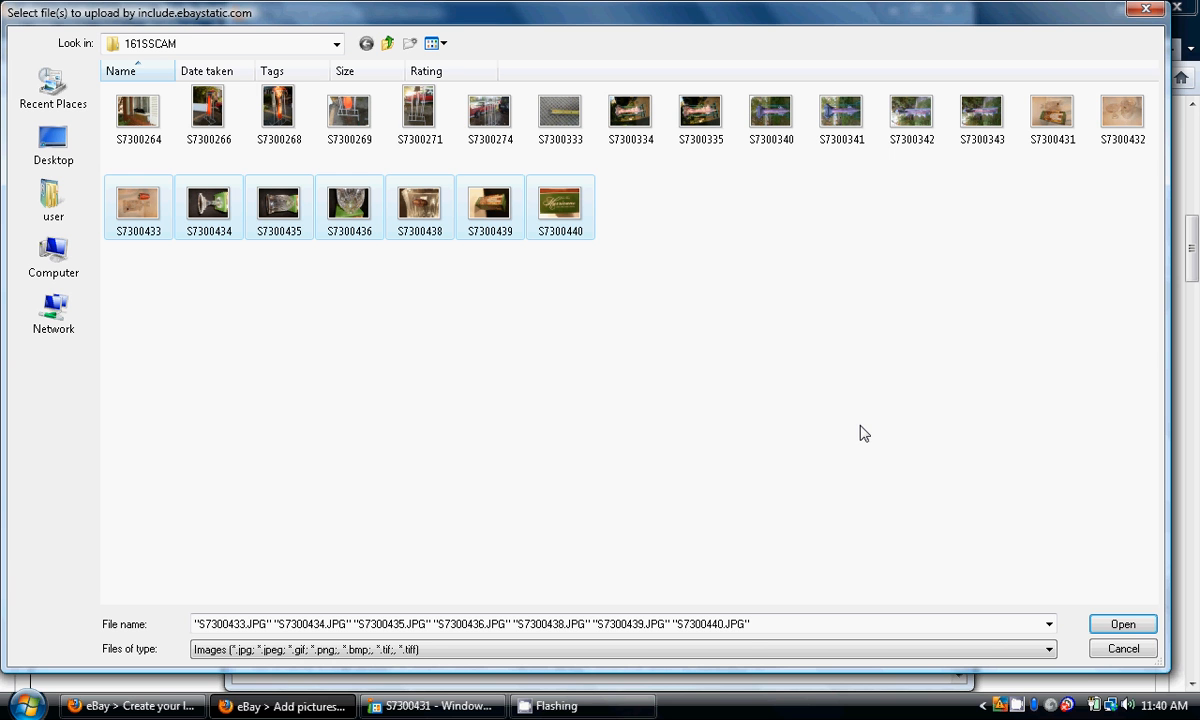
pyautogui.click(1125, 626)
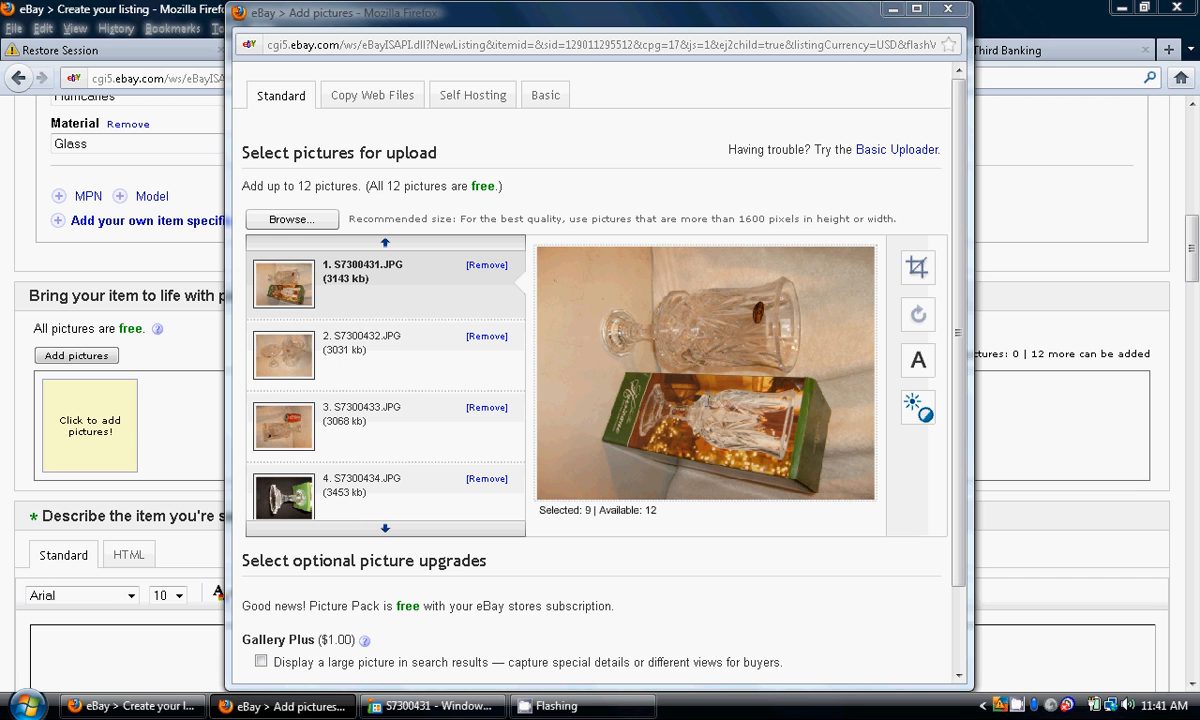
# Rotate picture S7300431.JPG by three quarter turns so the glass stands upright
pyautogui.click(918, 314)
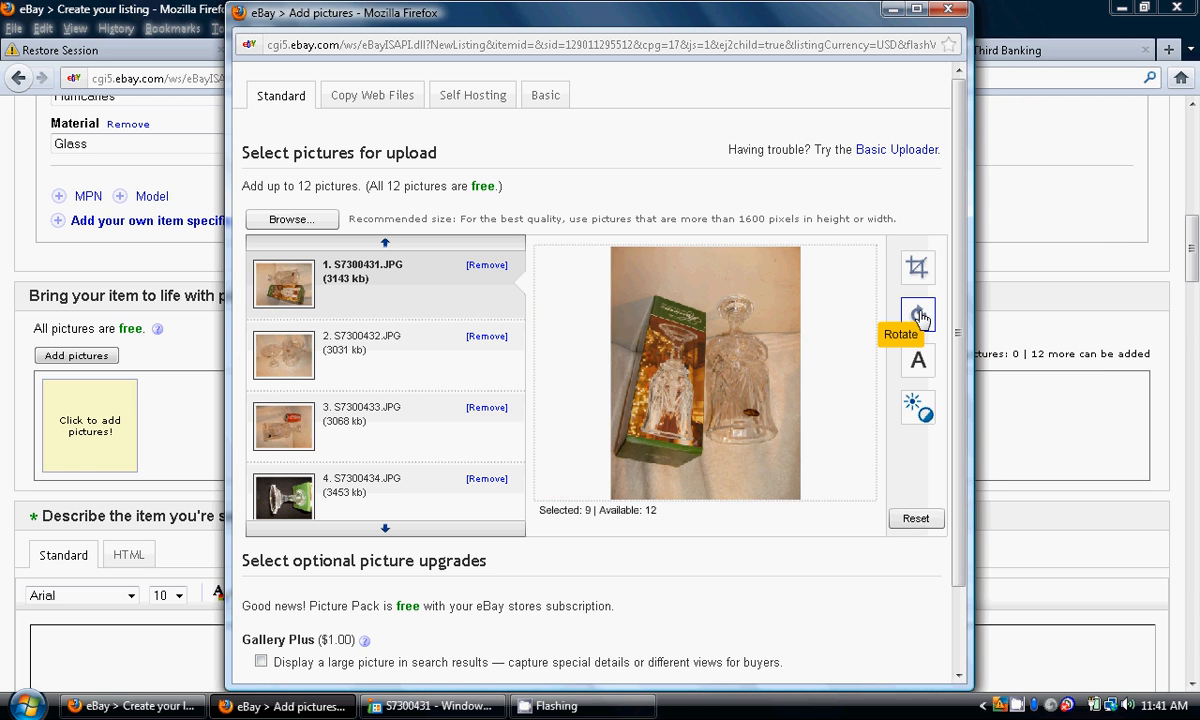
pyautogui.click(918, 316)
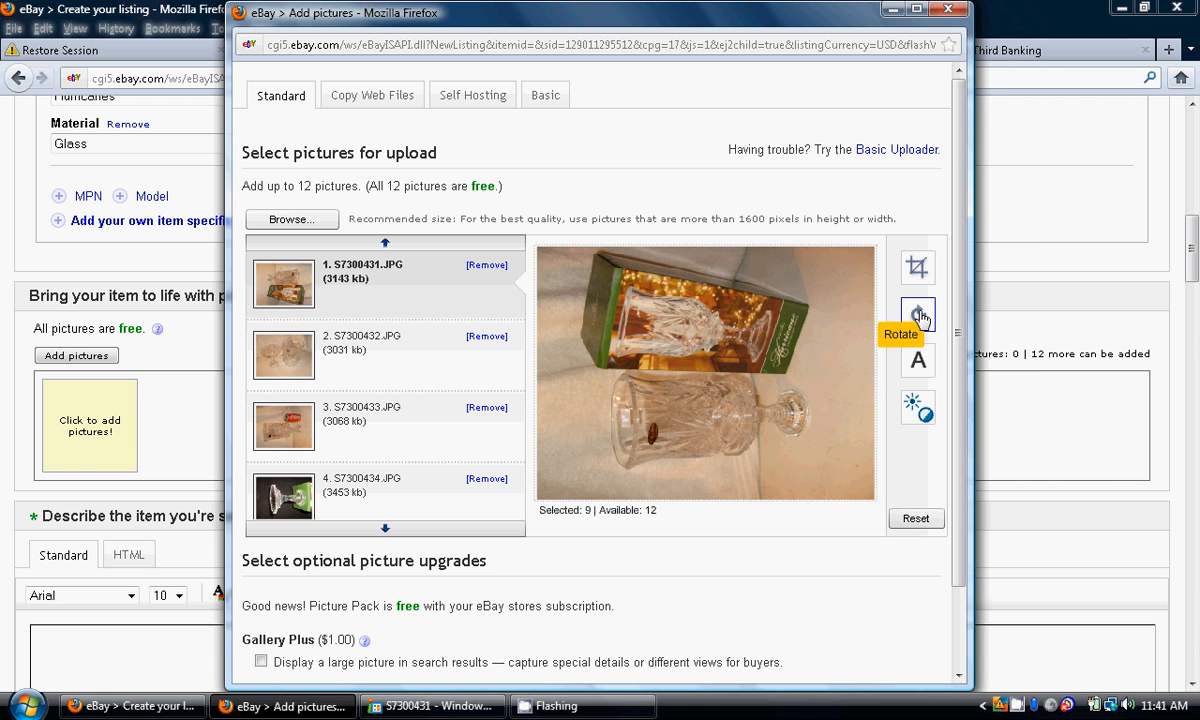
pyautogui.click(920, 316)
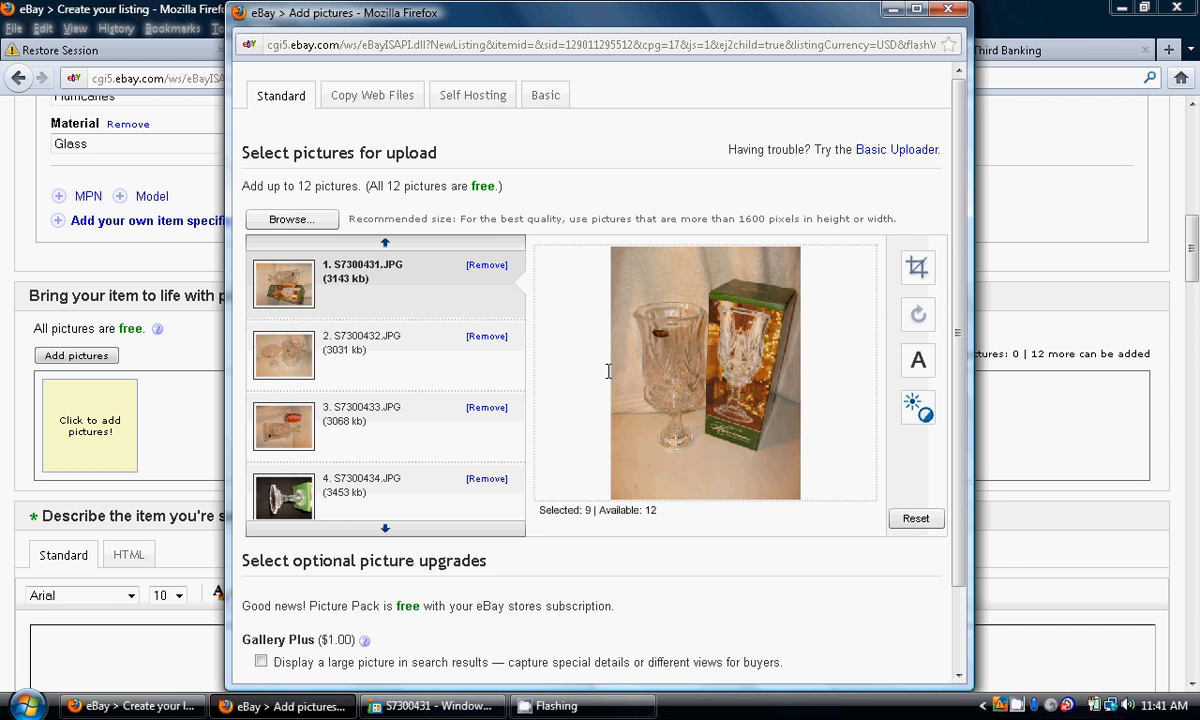
# Rotate pictures S7300433.JPG and S7300434.JPG by one quarter turn each so the glass stands upright
pyautogui.click(423, 418)
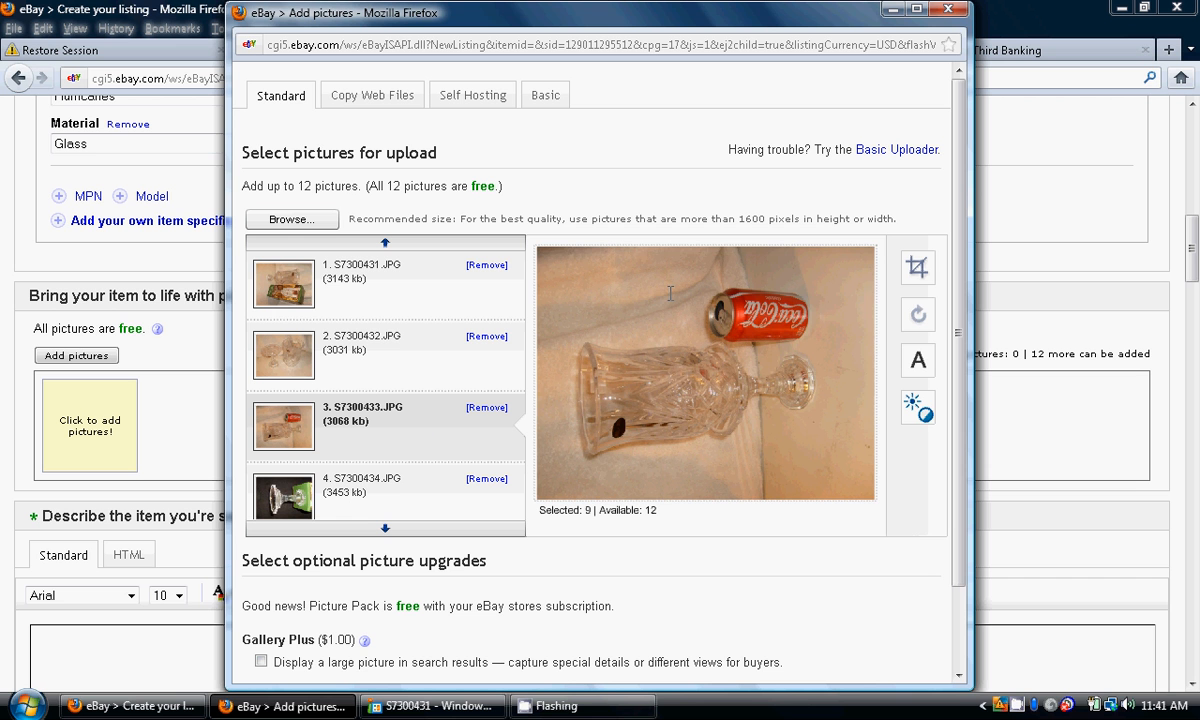
pyautogui.click(914, 317)
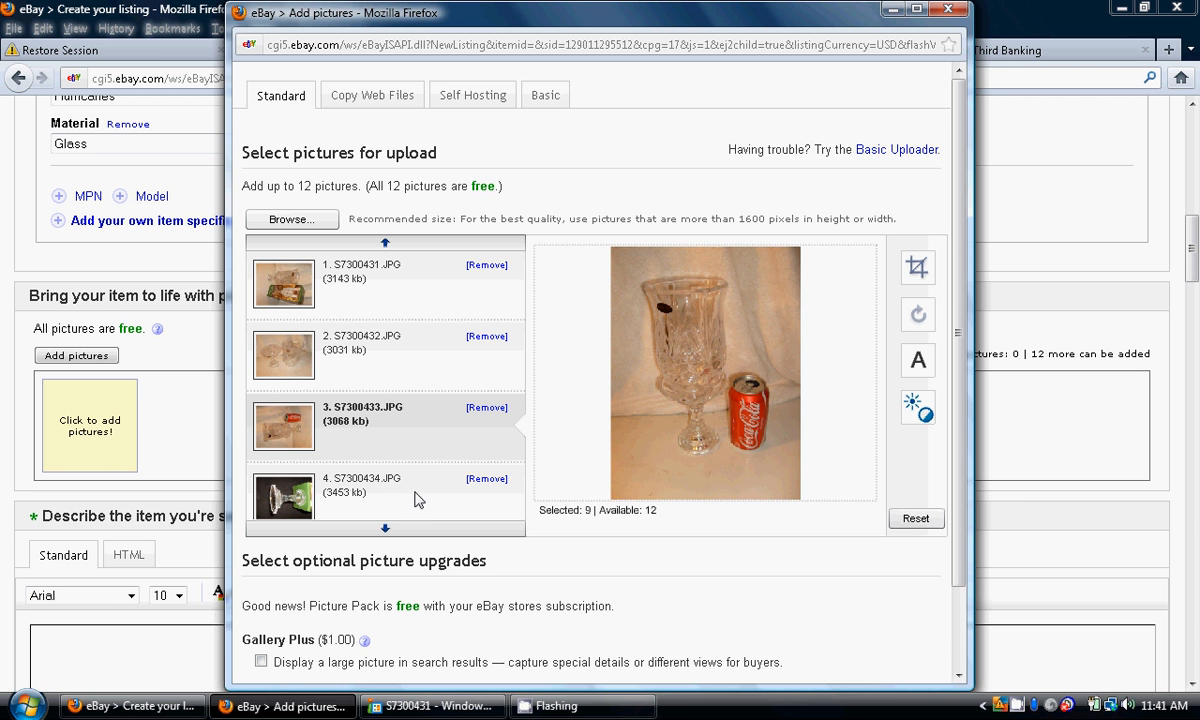
pyautogui.click(418, 500)
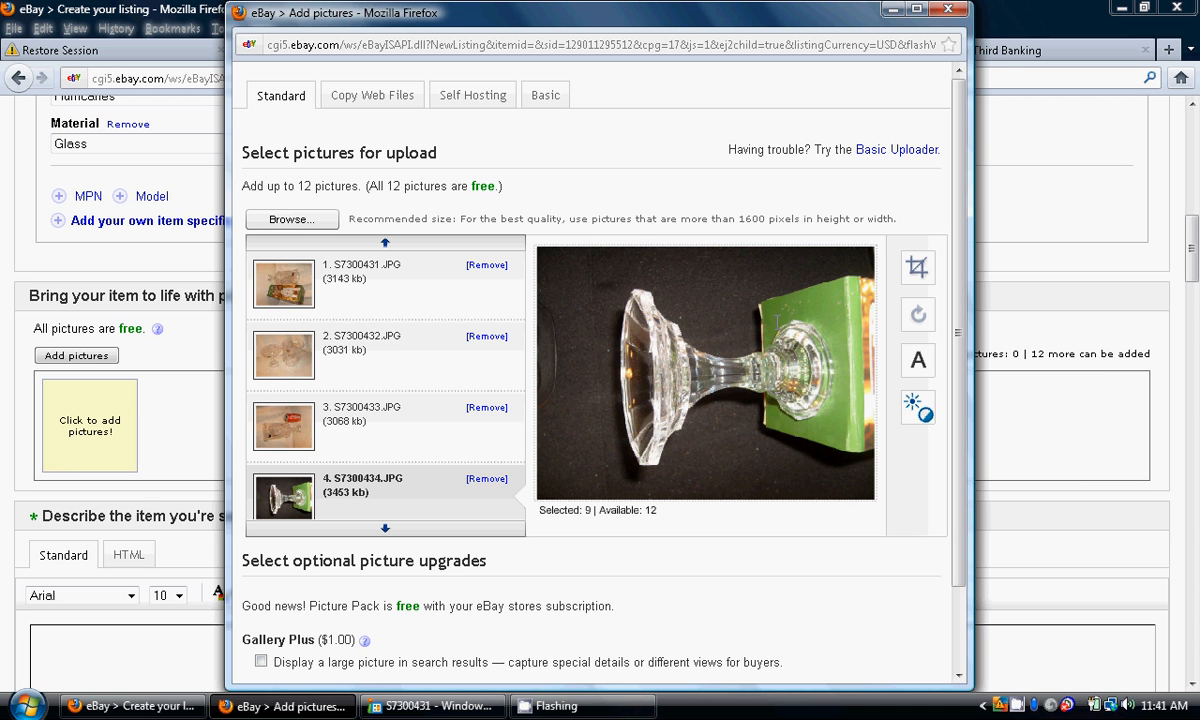
pyautogui.click(918, 316)
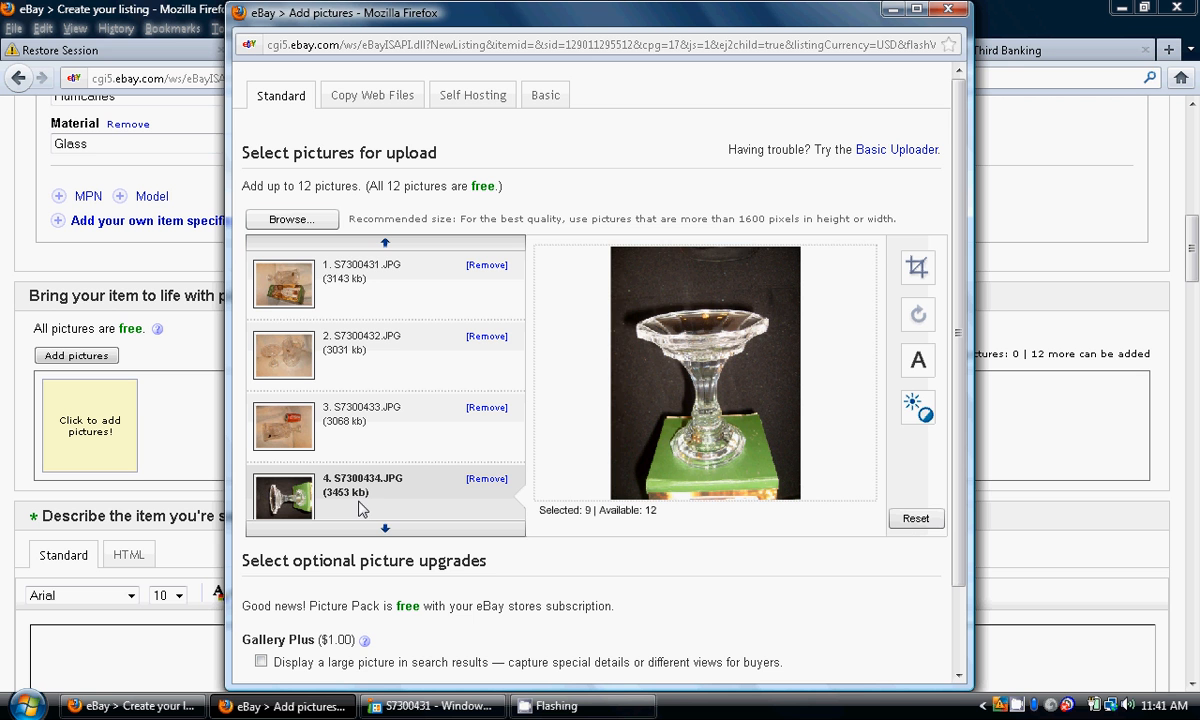
# Rotate picture S7300435.JPG by one quarter turn so the glass stands upright
pyautogui.click(385, 529)
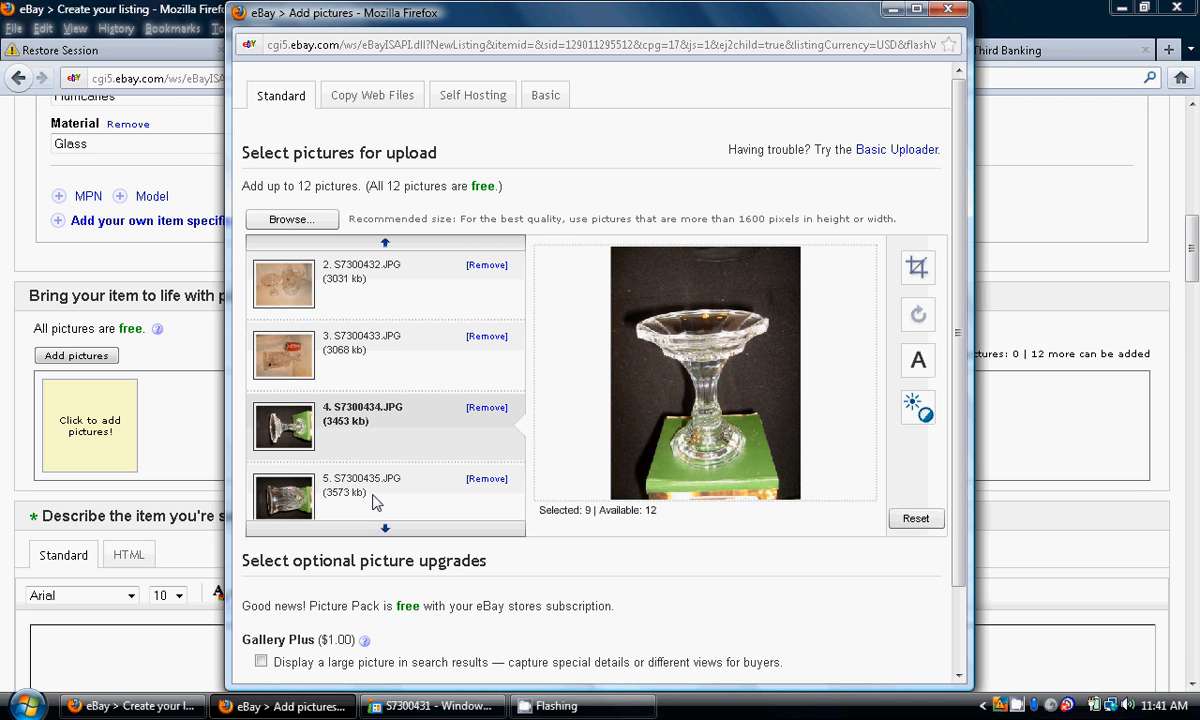
pyautogui.click(375, 502)
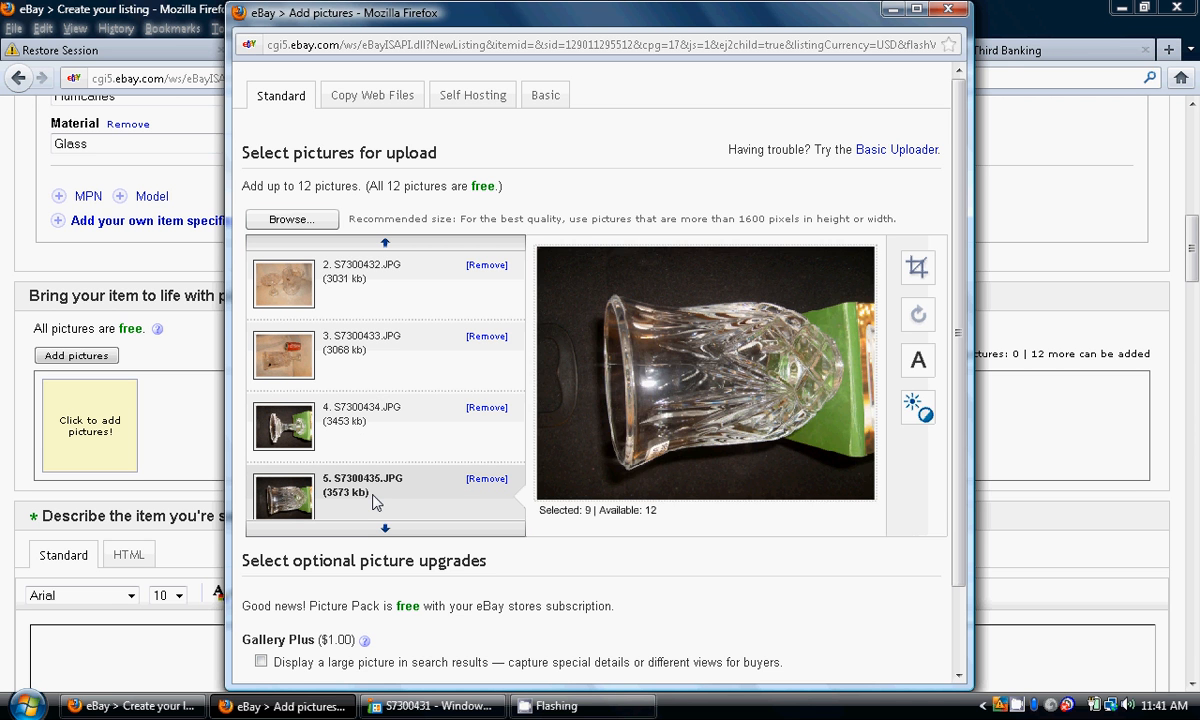
pyautogui.click(918, 316)
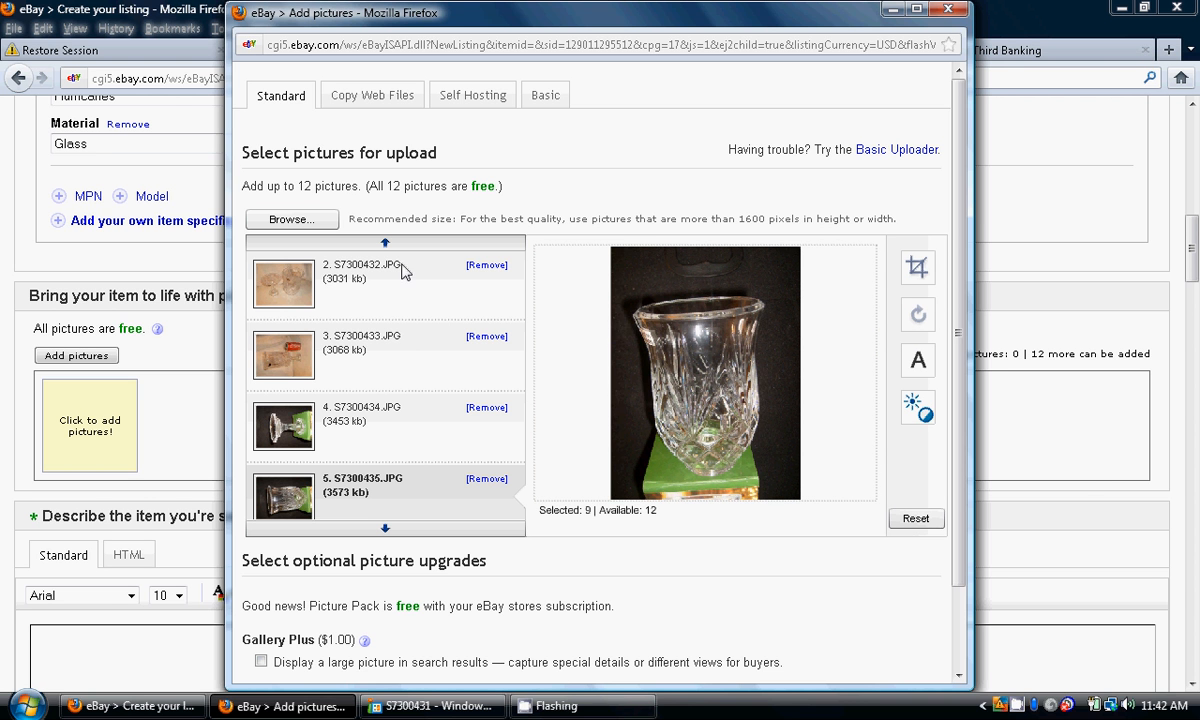
# Rotate picture S7300439.JPG by three quarter turns so the box stands upright
pyautogui.click(386, 533)
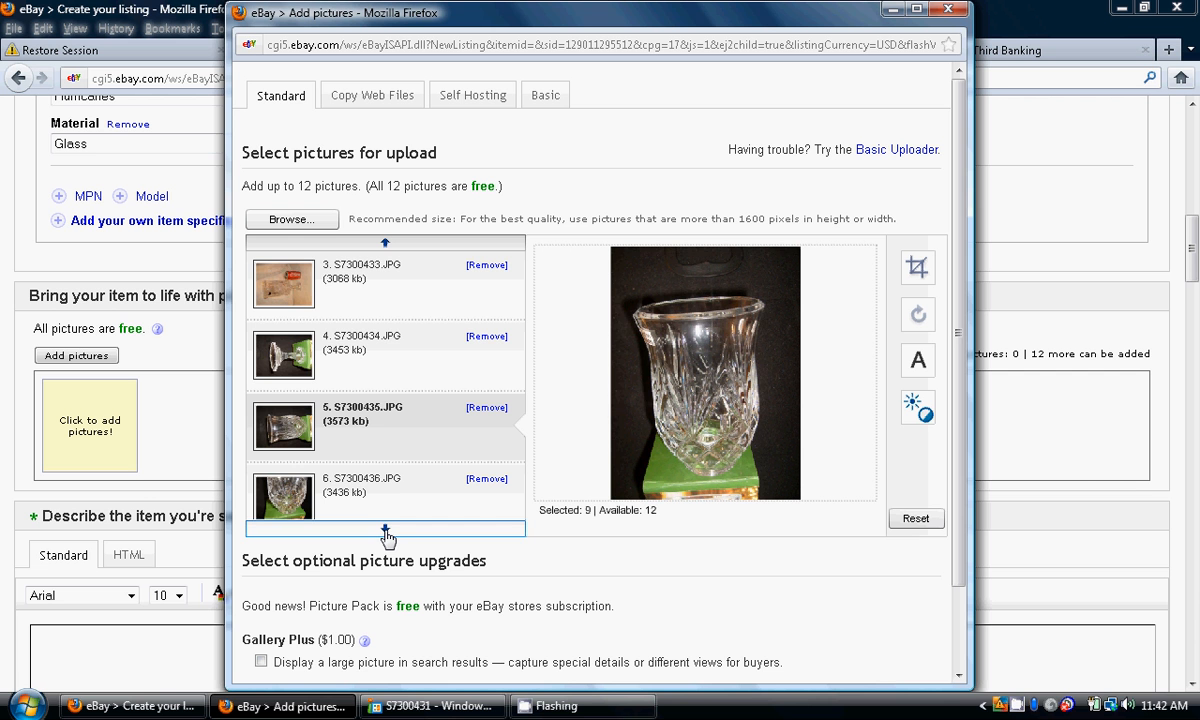
pyautogui.click(386, 531)
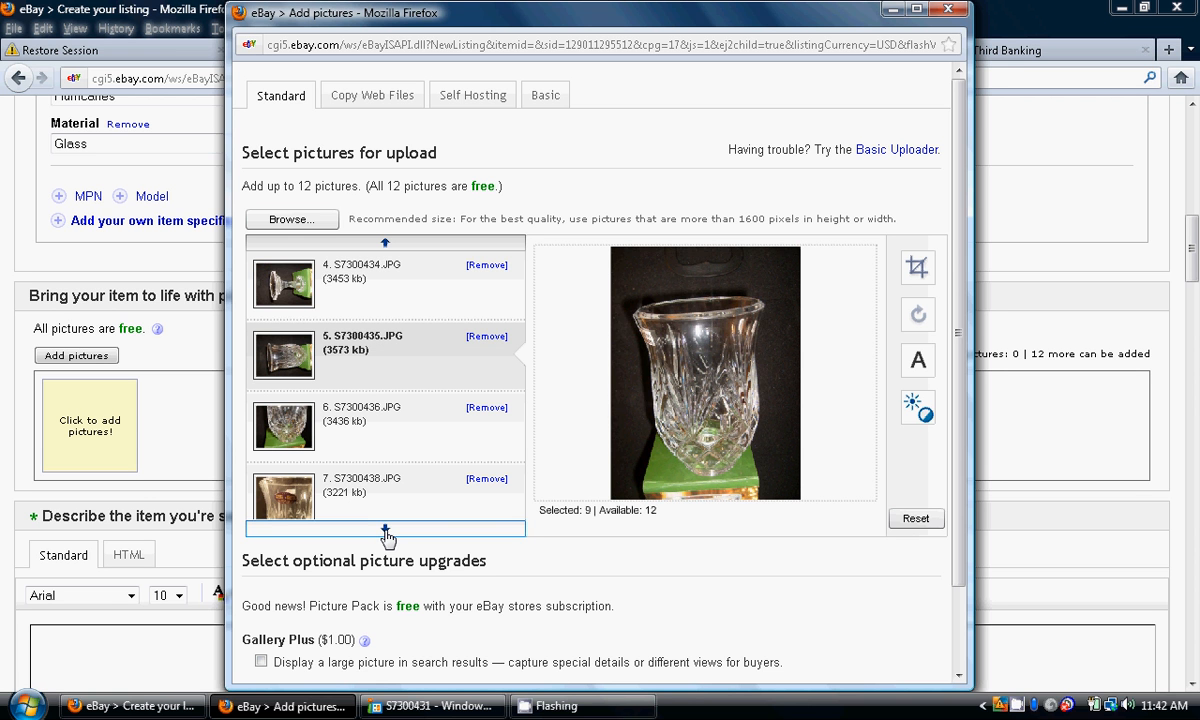
pyautogui.click(386, 531)
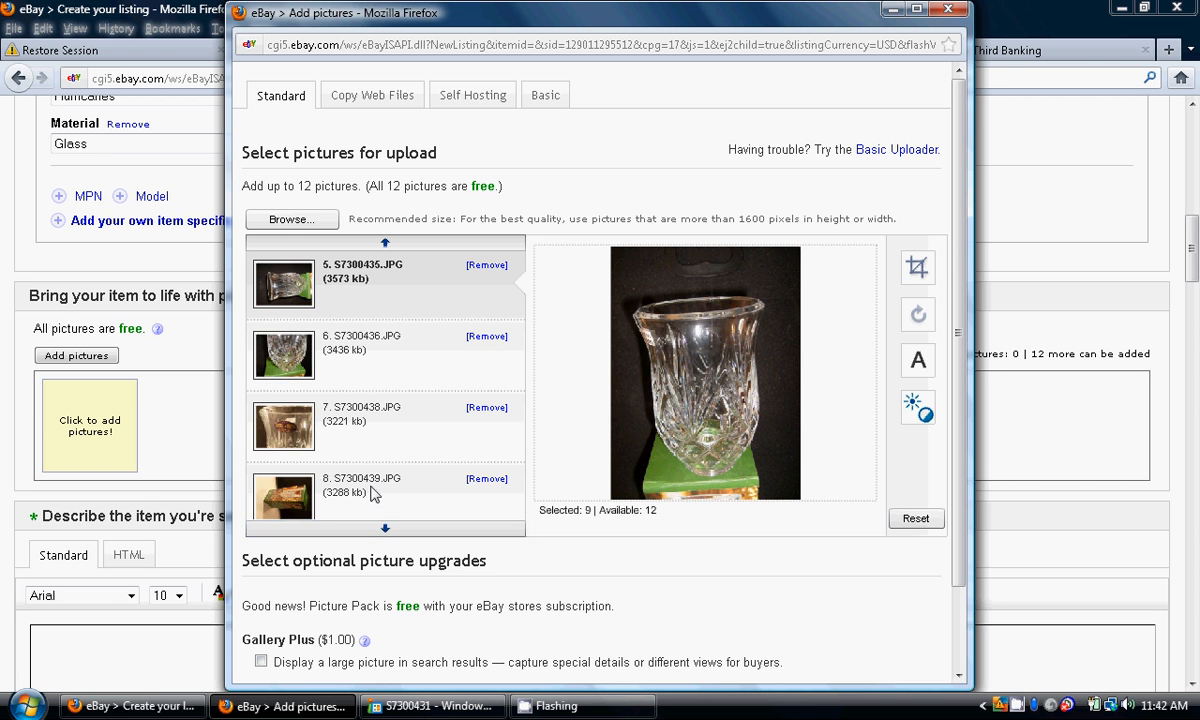
pyautogui.click(373, 494)
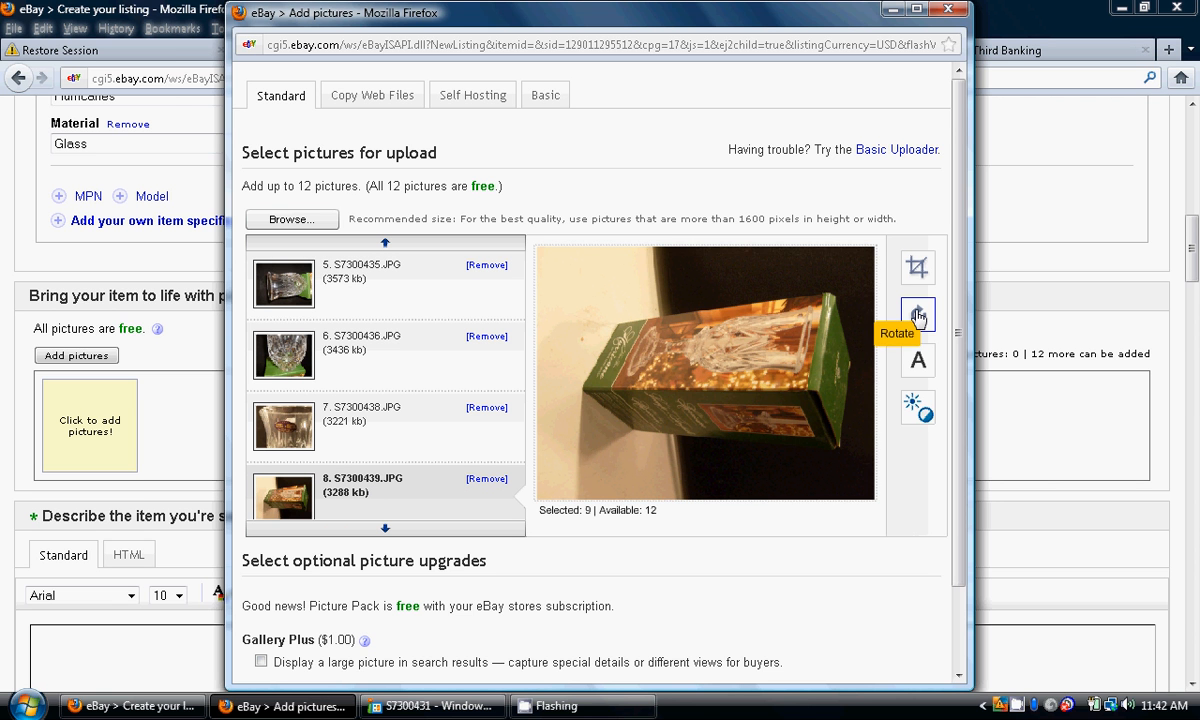
pyautogui.click(918, 316)
pyautogui.click(918, 316)
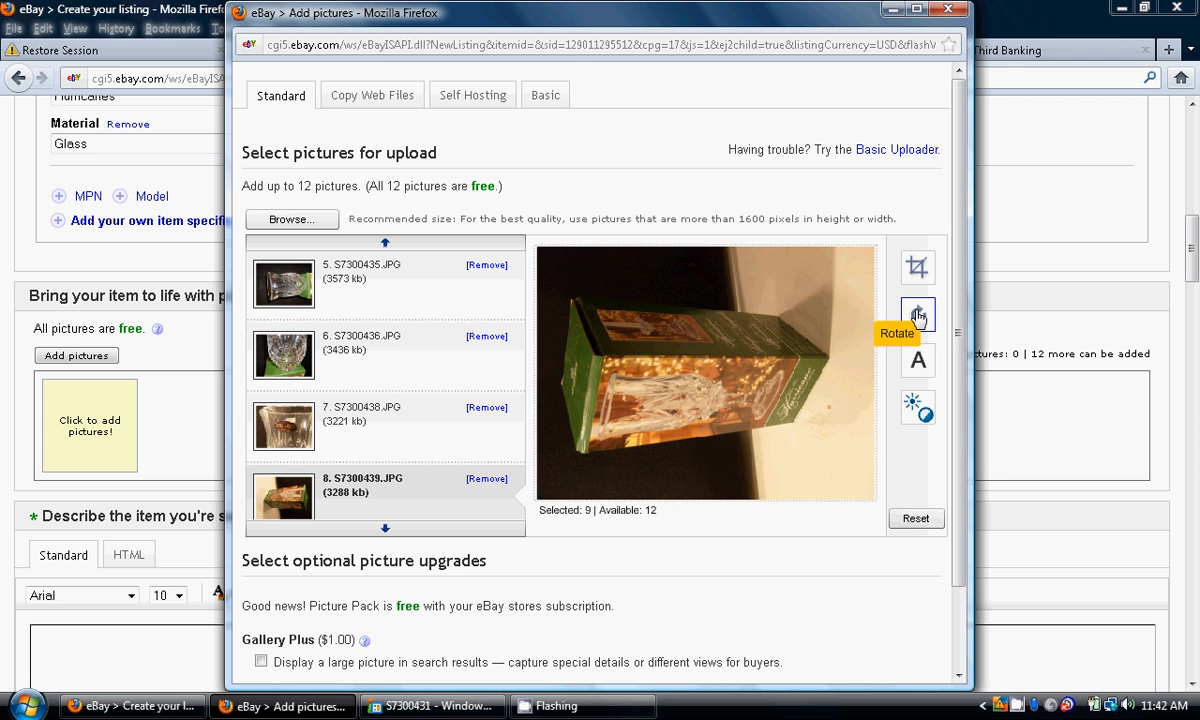
pyautogui.click(918, 316)
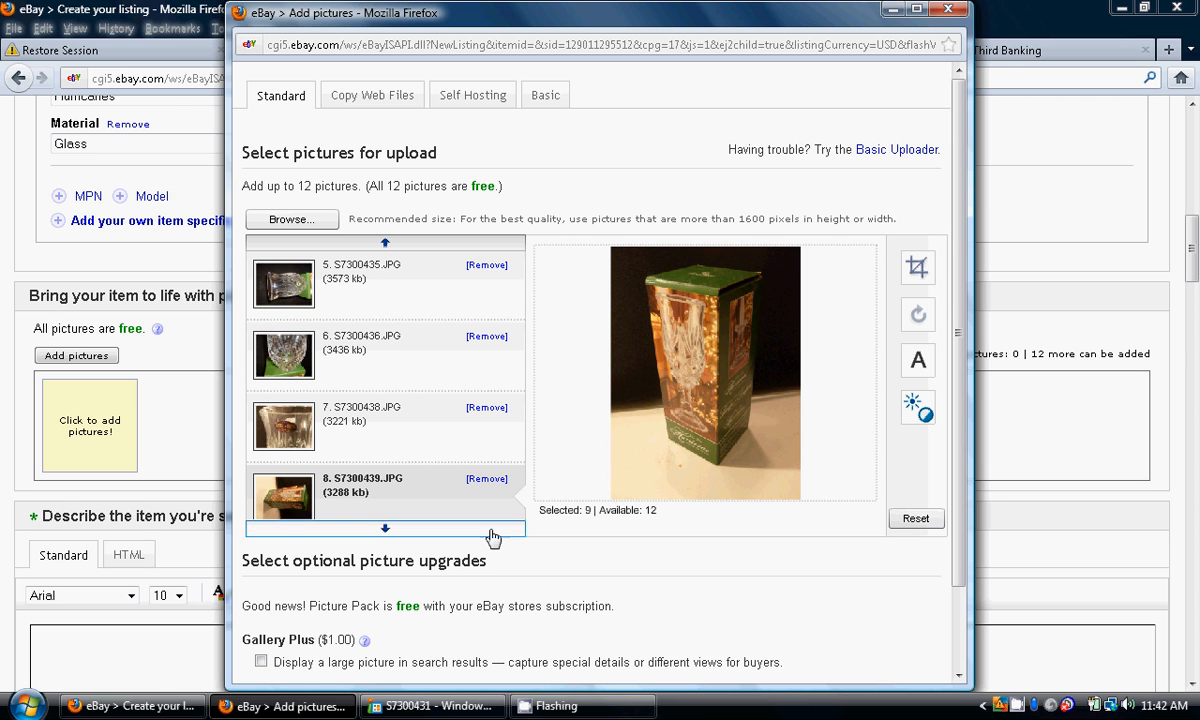
# Upload the nine selected pictures with the free Picture Pack and minimize the upload window
pyautogui.click(386, 530)
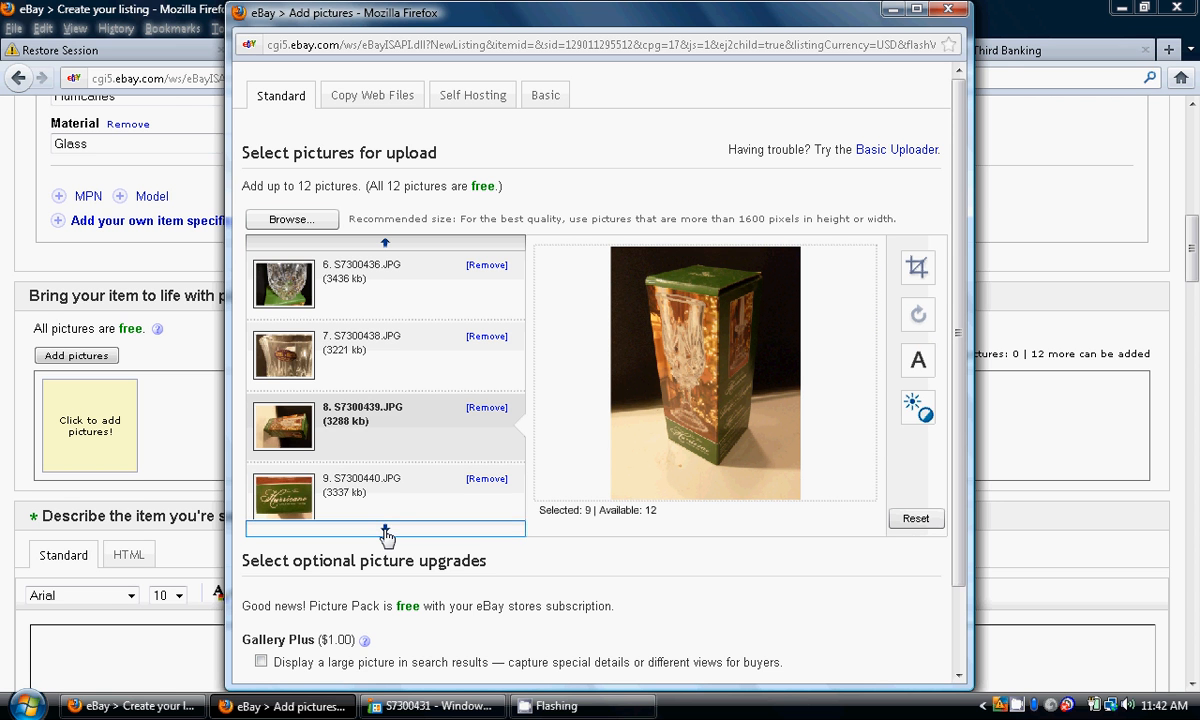
pyautogui.click(386, 530)
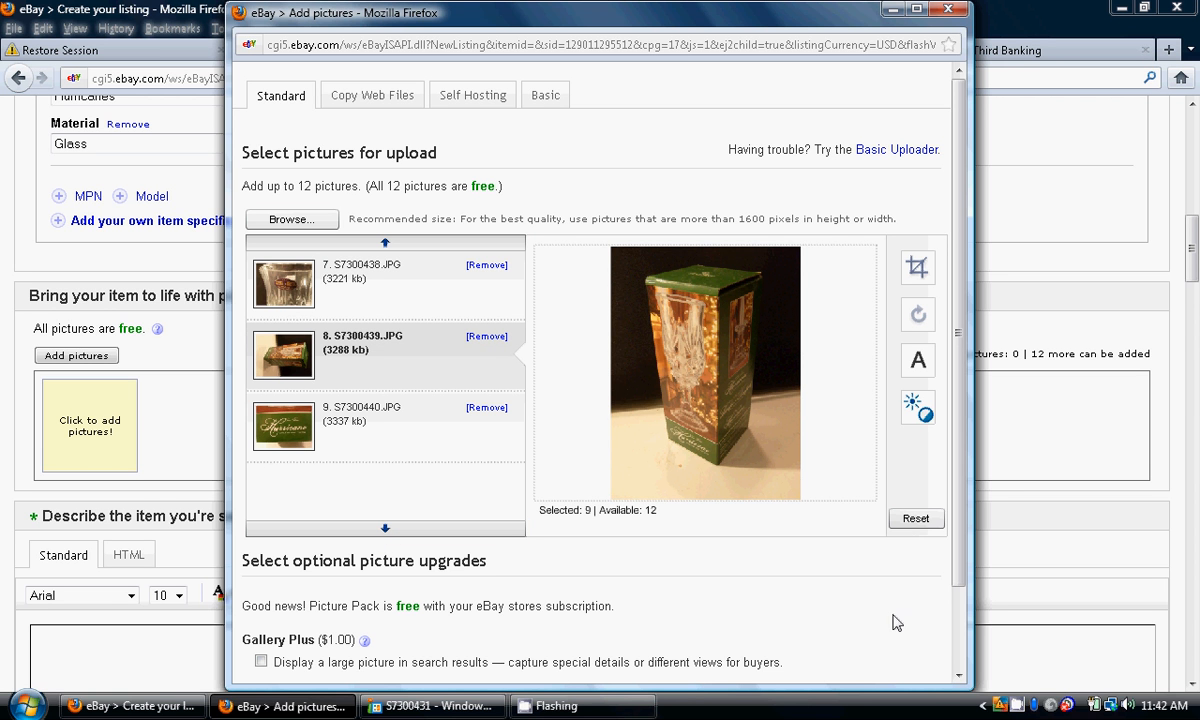
pyautogui.click(958, 650)
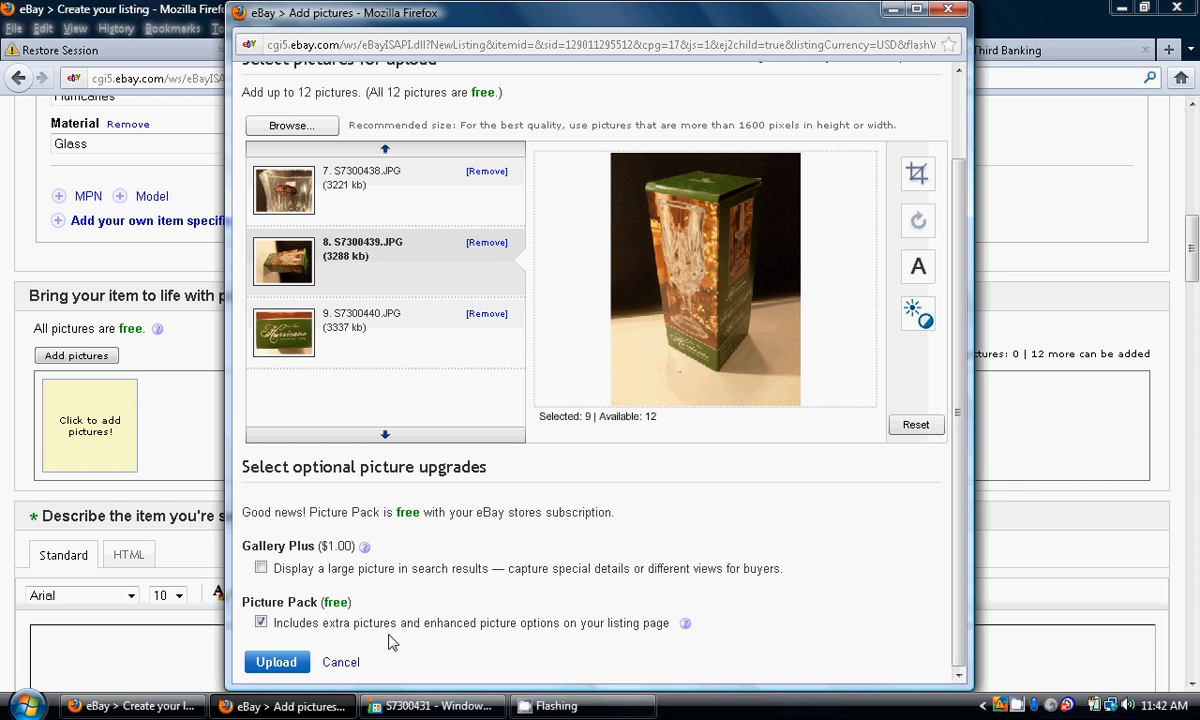
pyautogui.click(277, 663)
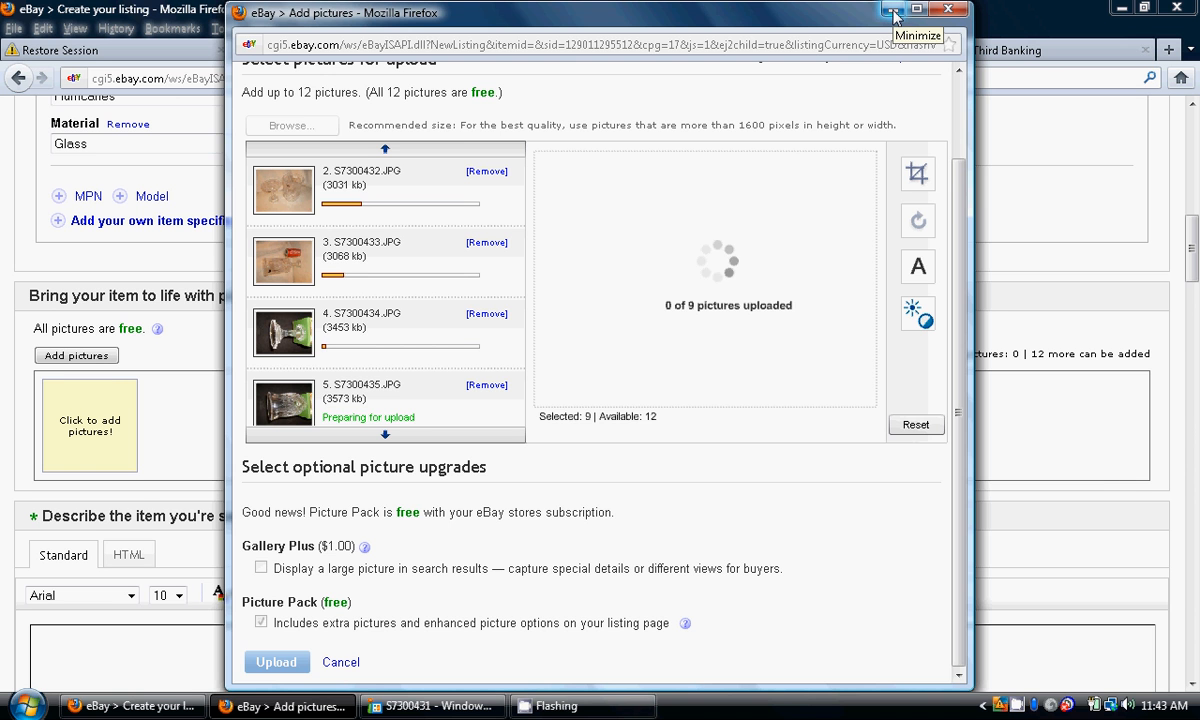
pyautogui.click(893, 11)
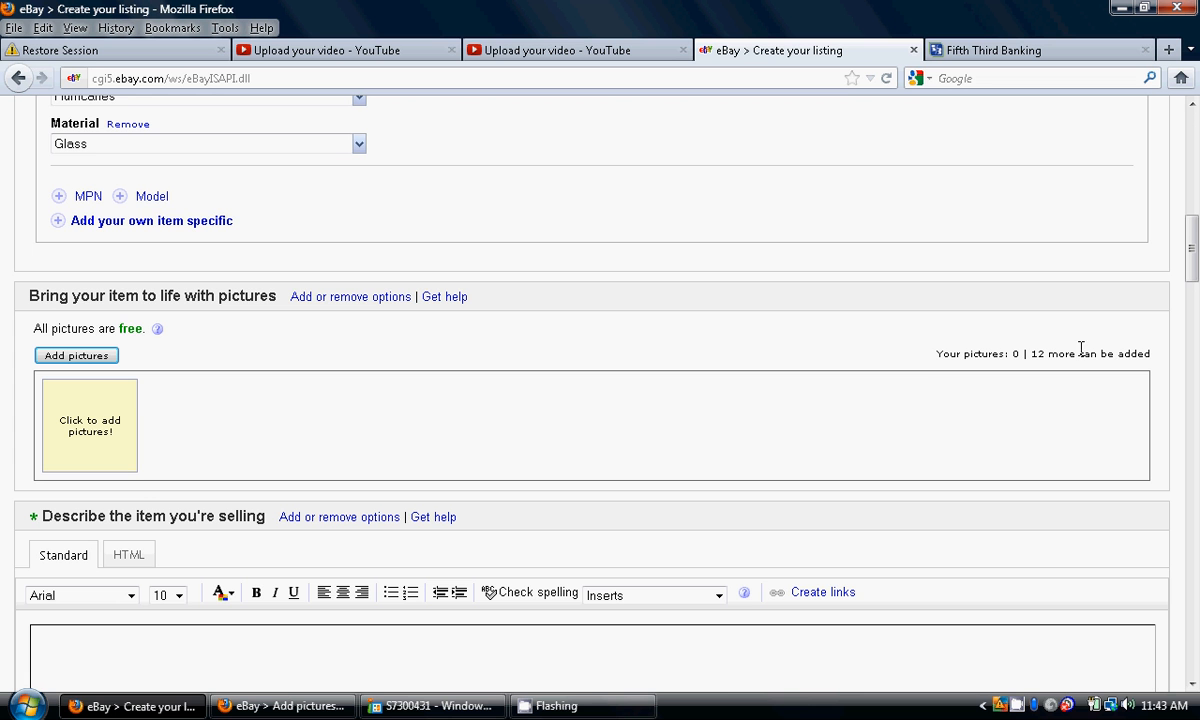
# Look at the HTML mode of the item description editor, return to Standard mode and place the cursor in the description
pyautogui.click(1192, 684)
pyautogui.click(1192, 684)
pyautogui.click(1192, 684)
pyautogui.click(1192, 684)
pyautogui.click(1192, 684)
pyautogui.click(1192, 684)
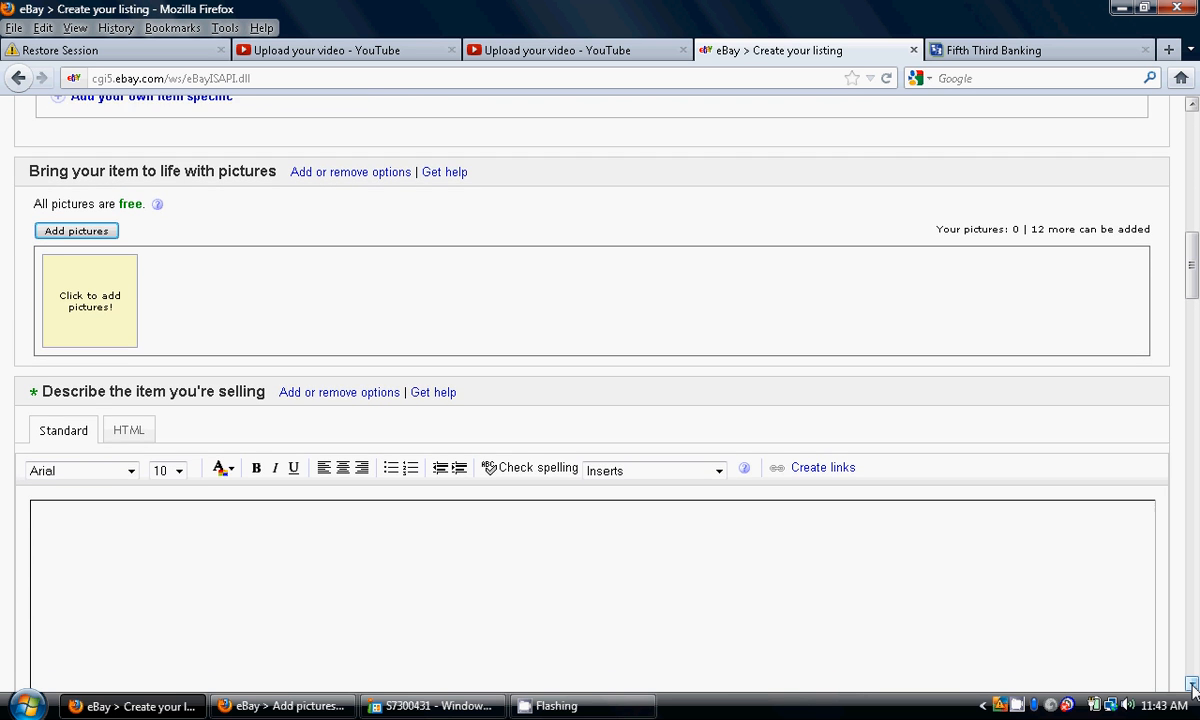
pyautogui.click(1192, 684)
pyautogui.click(1192, 684)
pyautogui.click(1192, 684)
pyautogui.click(1192, 684)
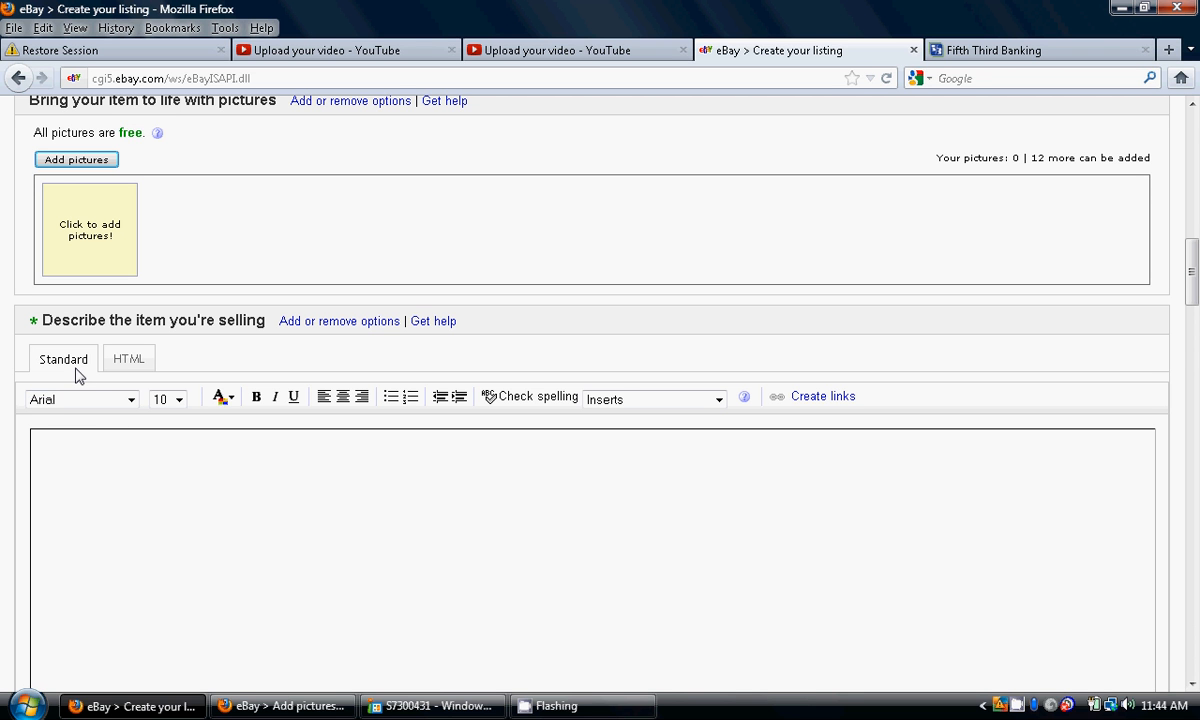
pyautogui.click(131, 362)
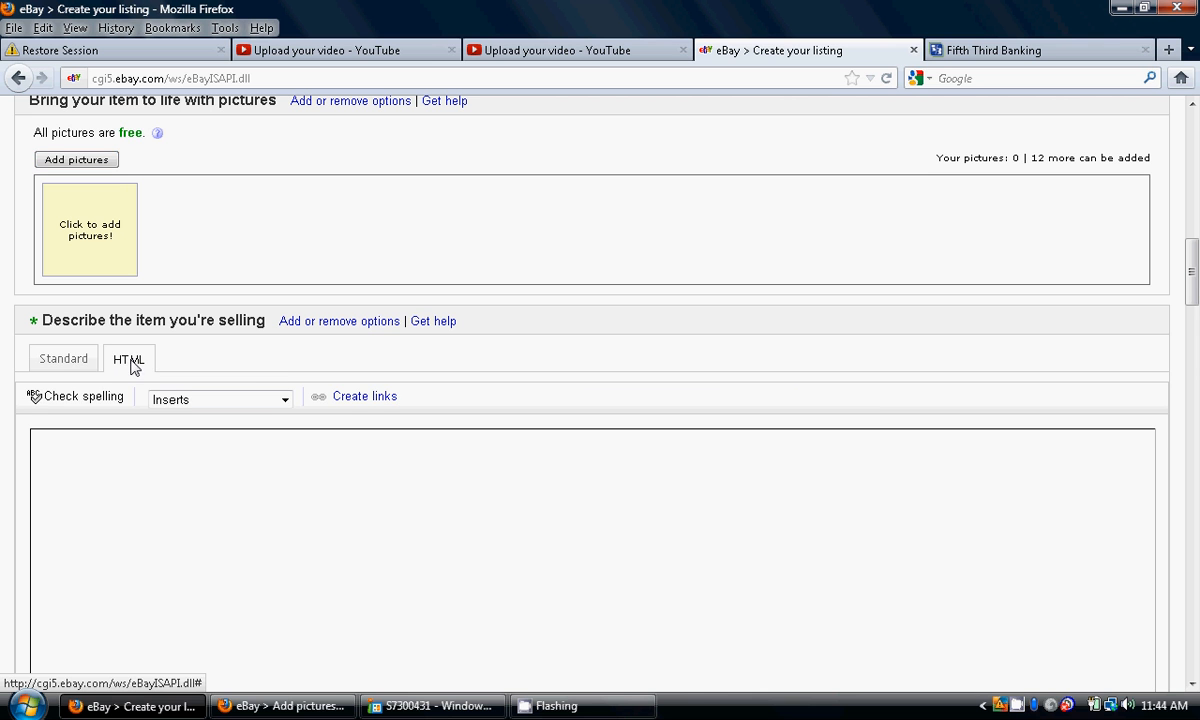
pyautogui.click(67, 361)
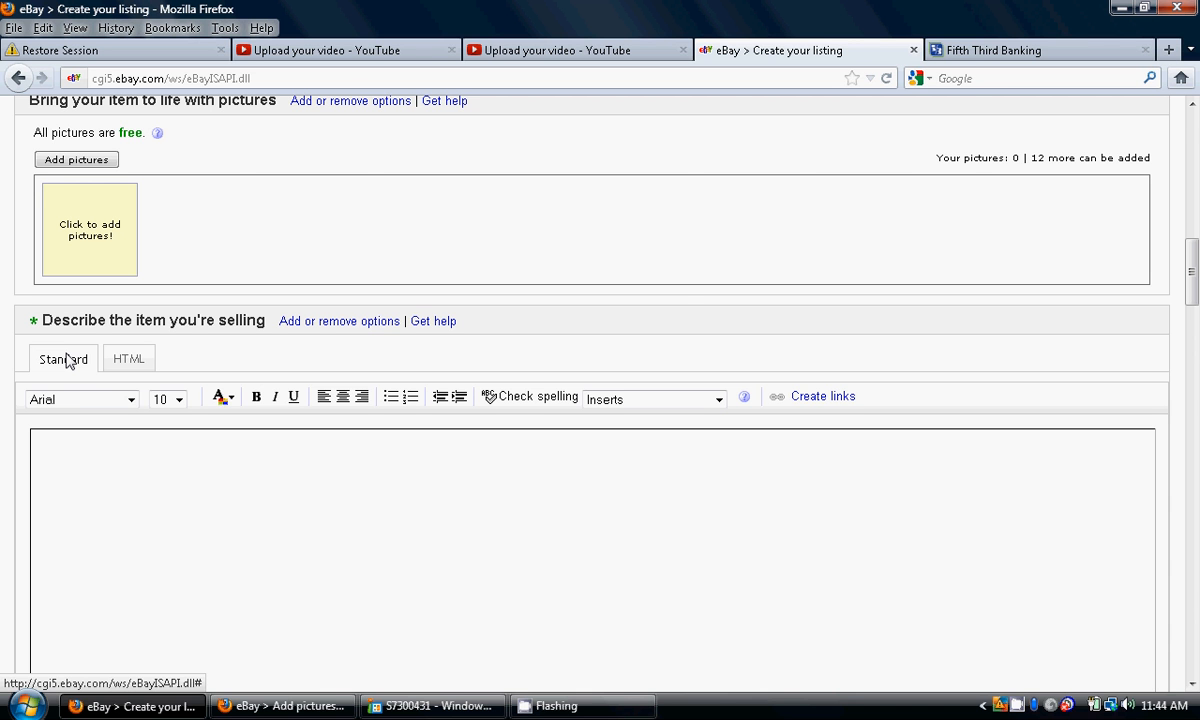
pyautogui.click(89, 460)
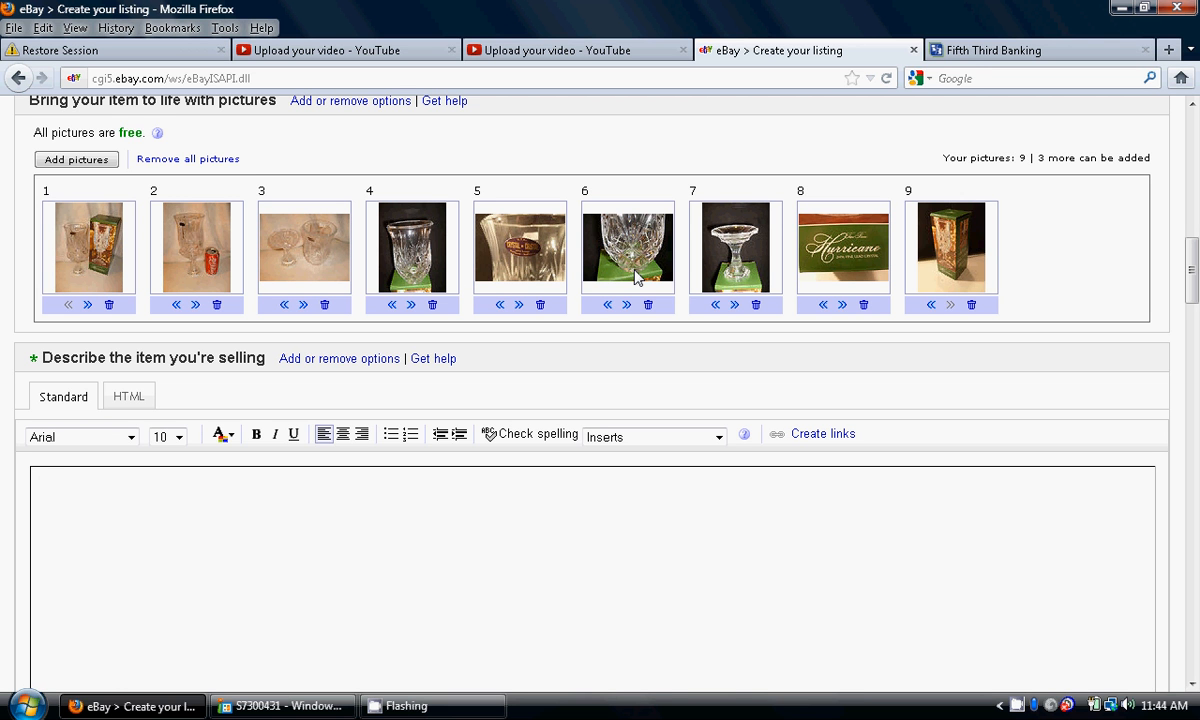
# Move the Coke-can comparison picture to first place in the listing and restore the original picture order
pyautogui.click(176, 306)
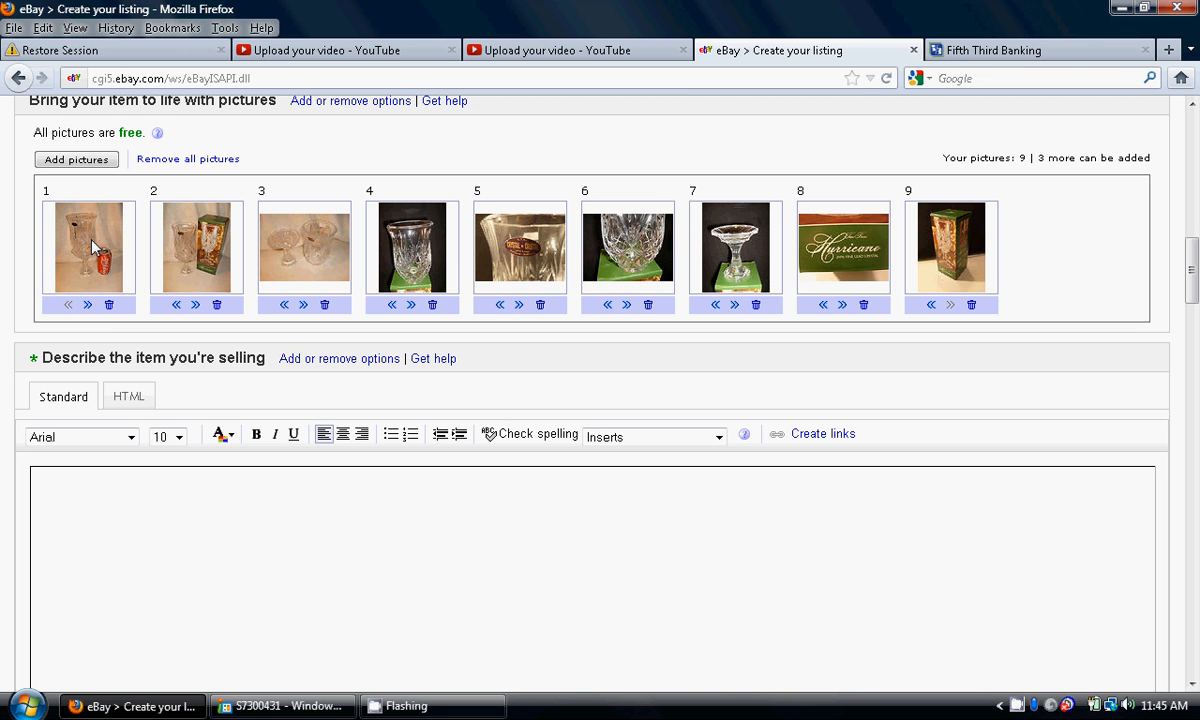
pyautogui.click(88, 306)
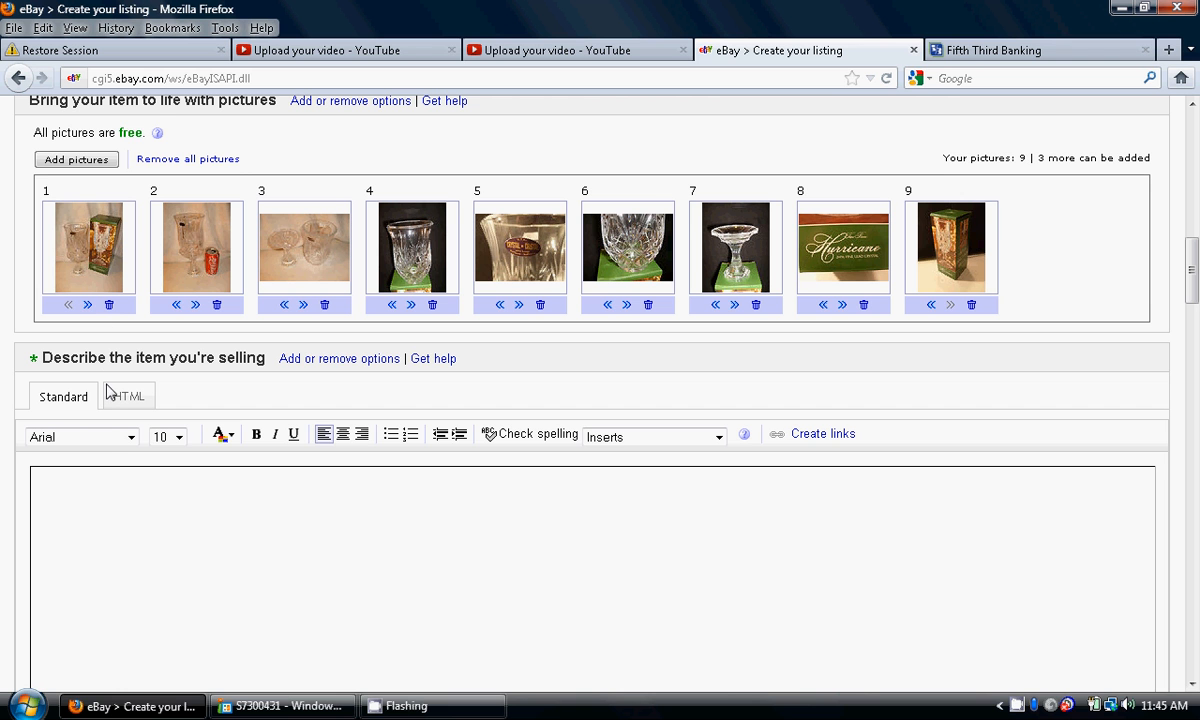
pyautogui.click(108, 510)
pyautogui.click(1018, 707)
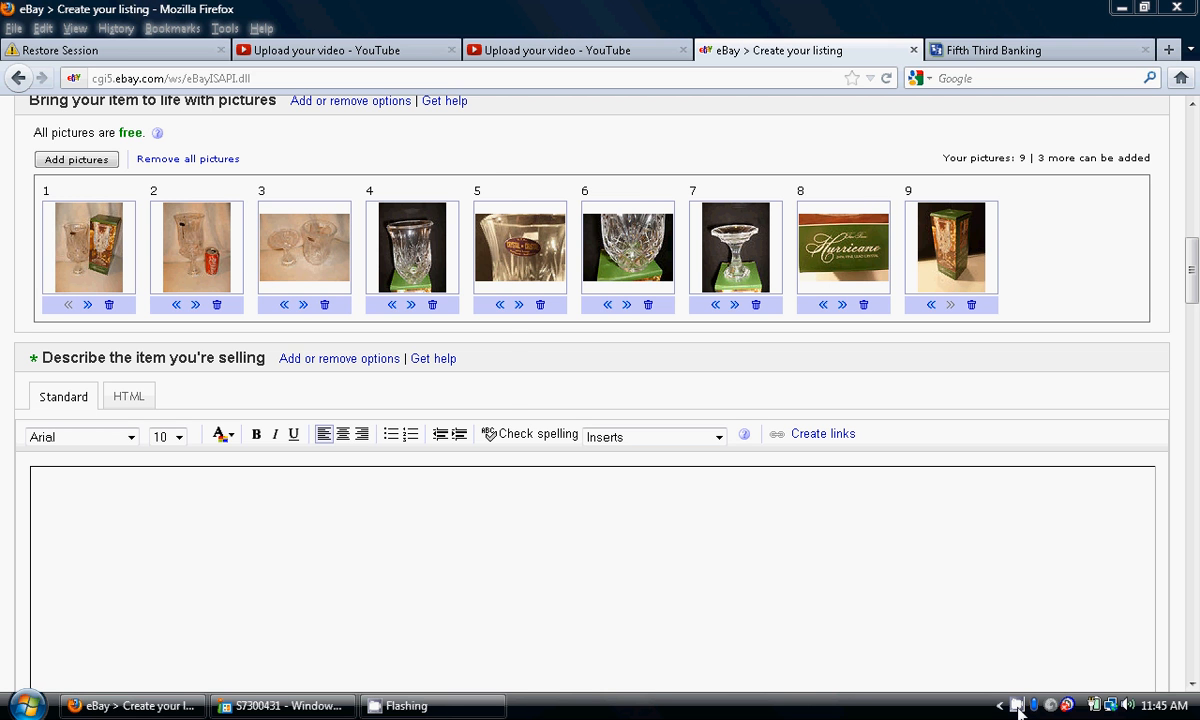
pyautogui.click(1018, 707)
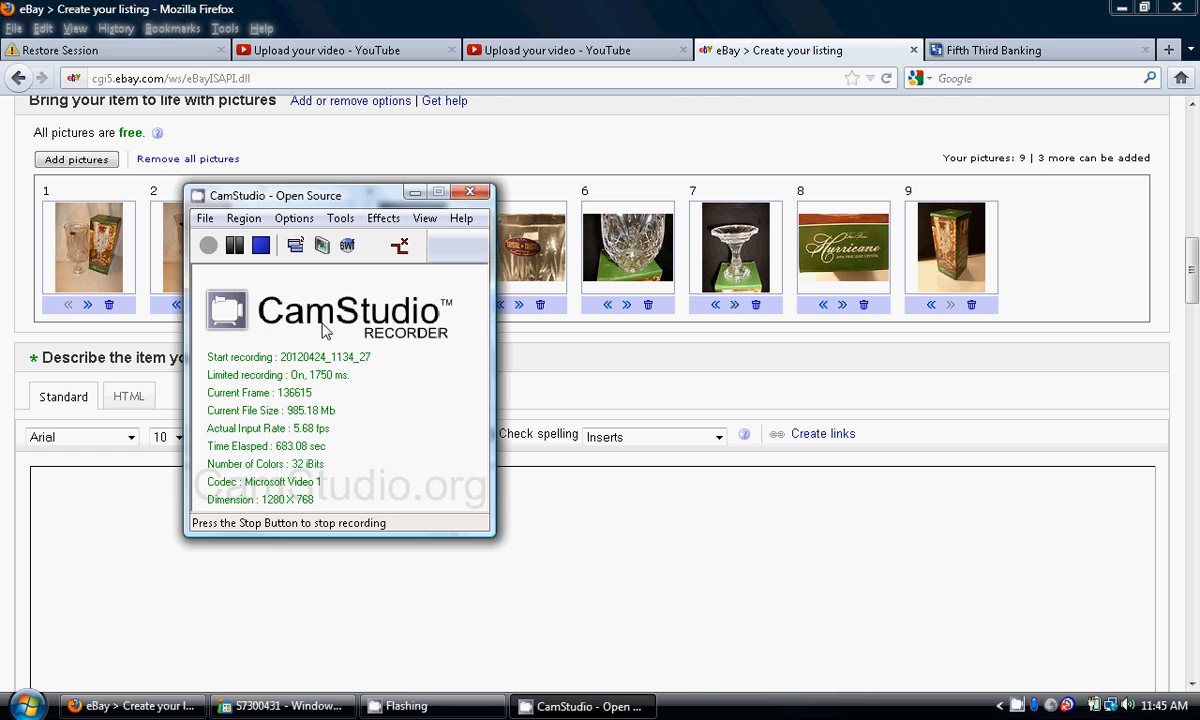
pyautogui.click(234, 245)
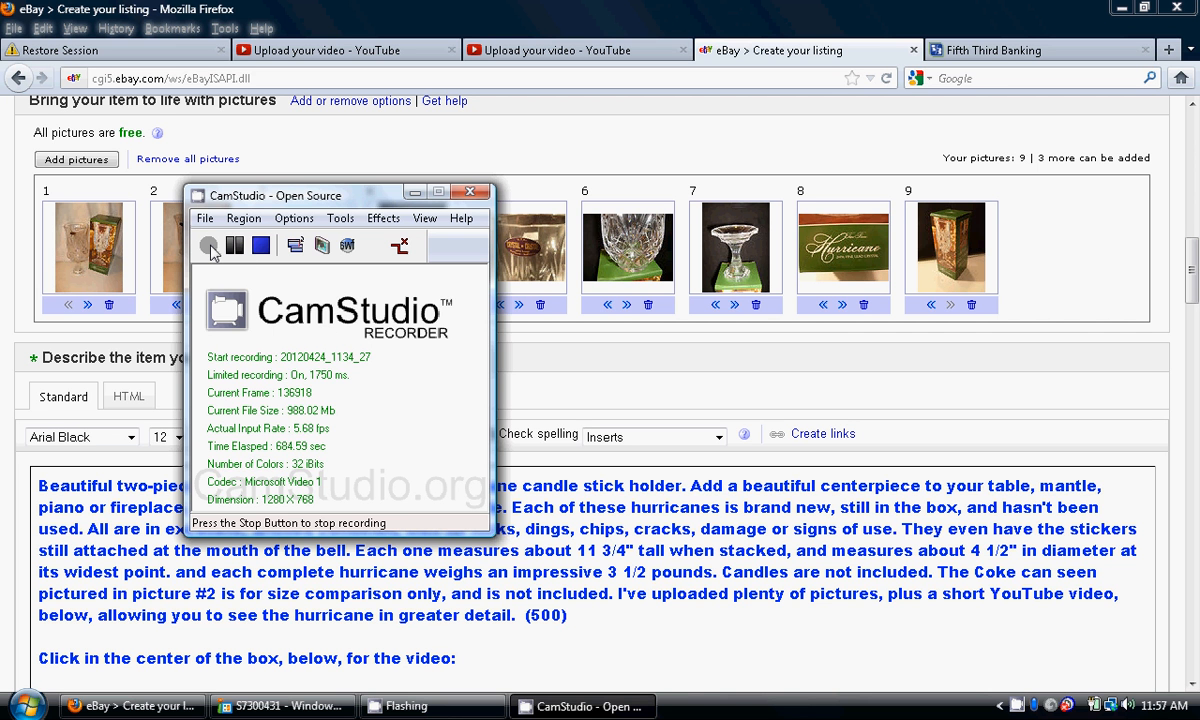
pyautogui.click(414, 191)
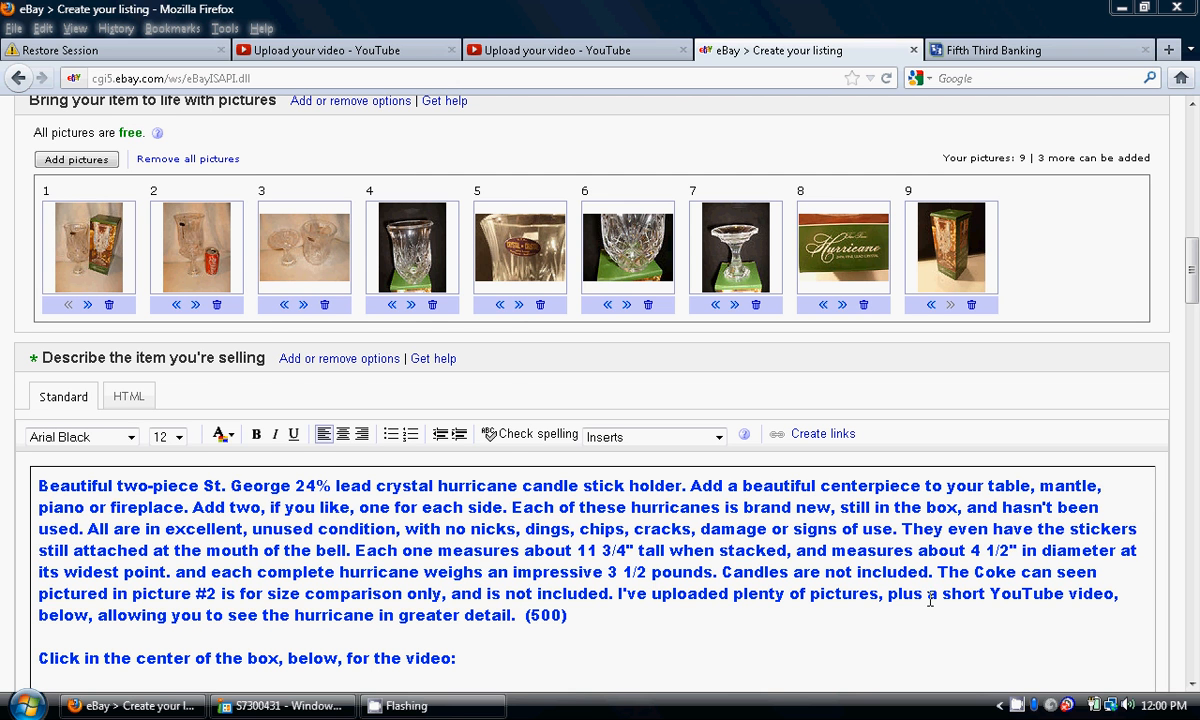
pyautogui.click(1017, 706)
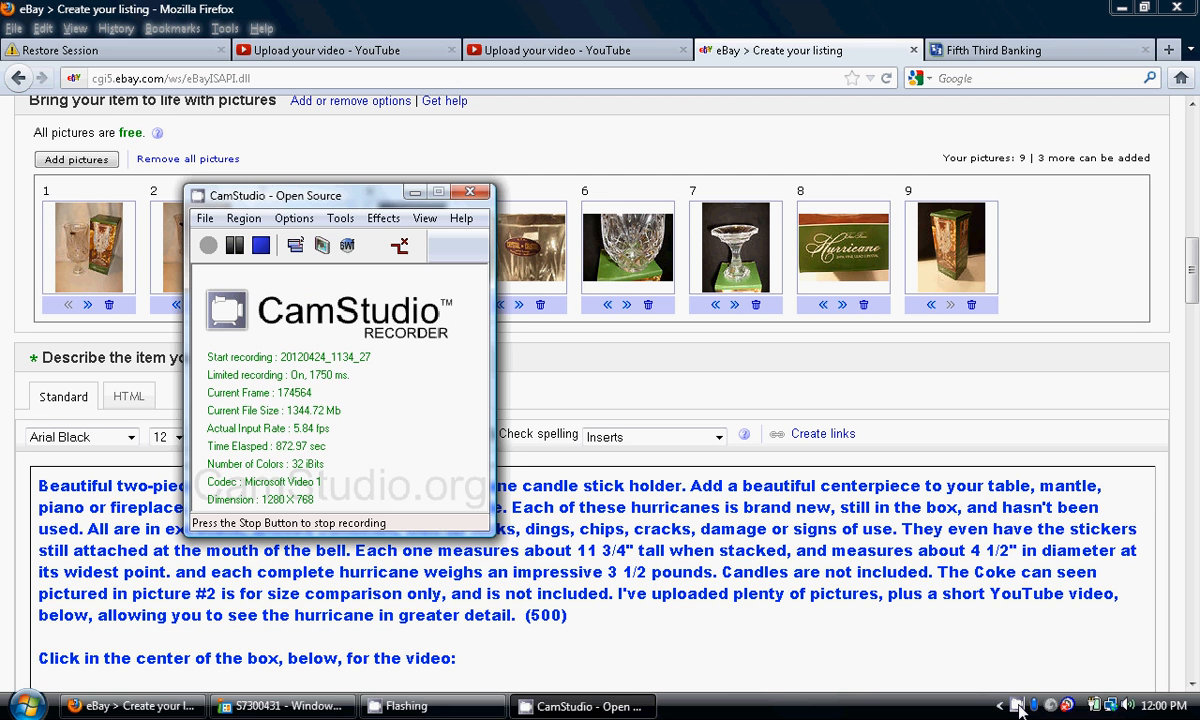